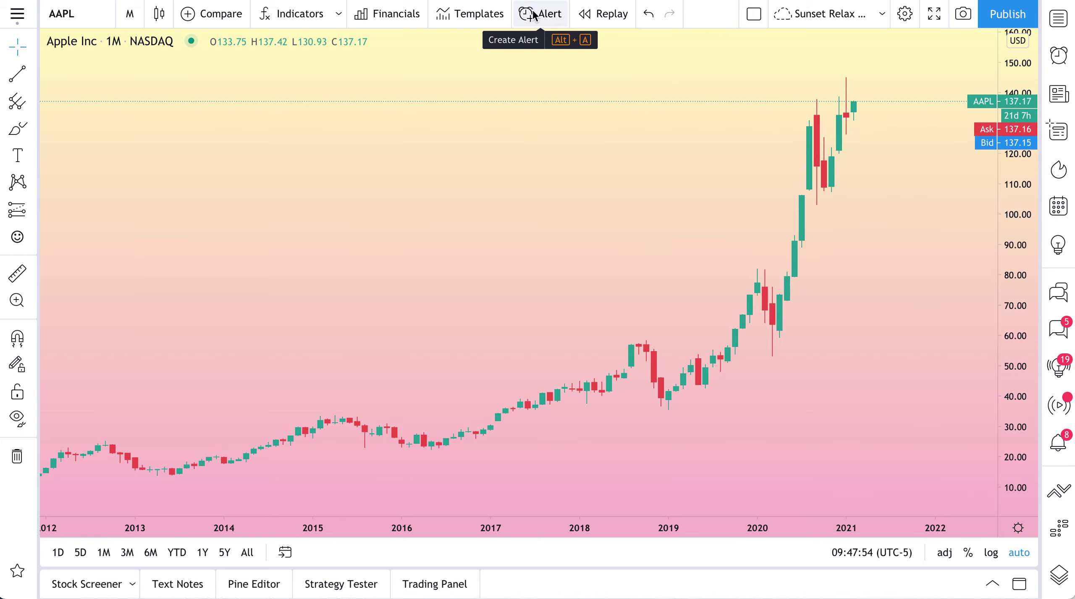
# Start an AAPL price alert set to trigger Only Once, then dismiss it without creating it.
pyautogui.click(542, 21)
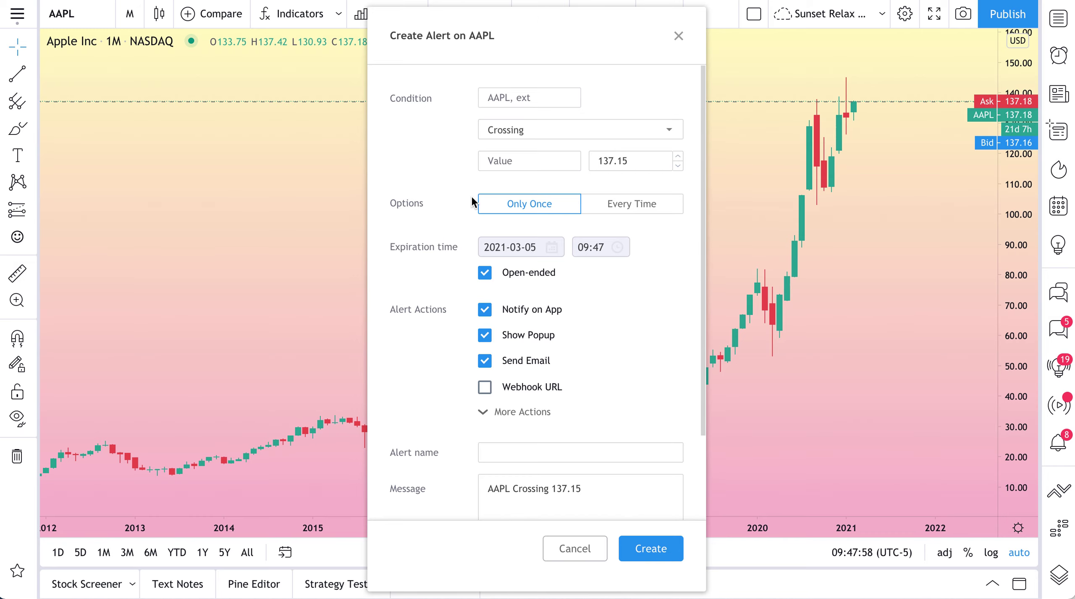
pyautogui.click(556, 202)
pyautogui.click(685, 41)
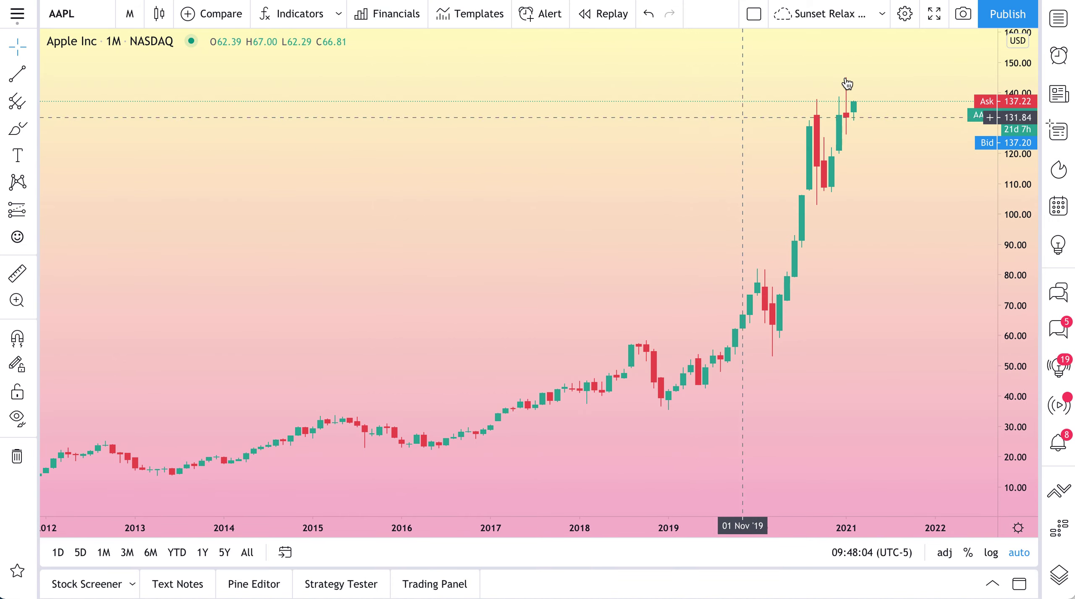
# Review the existing alerts list and its sort options, then close the Alerts panel.
pyautogui.click(1057, 57)
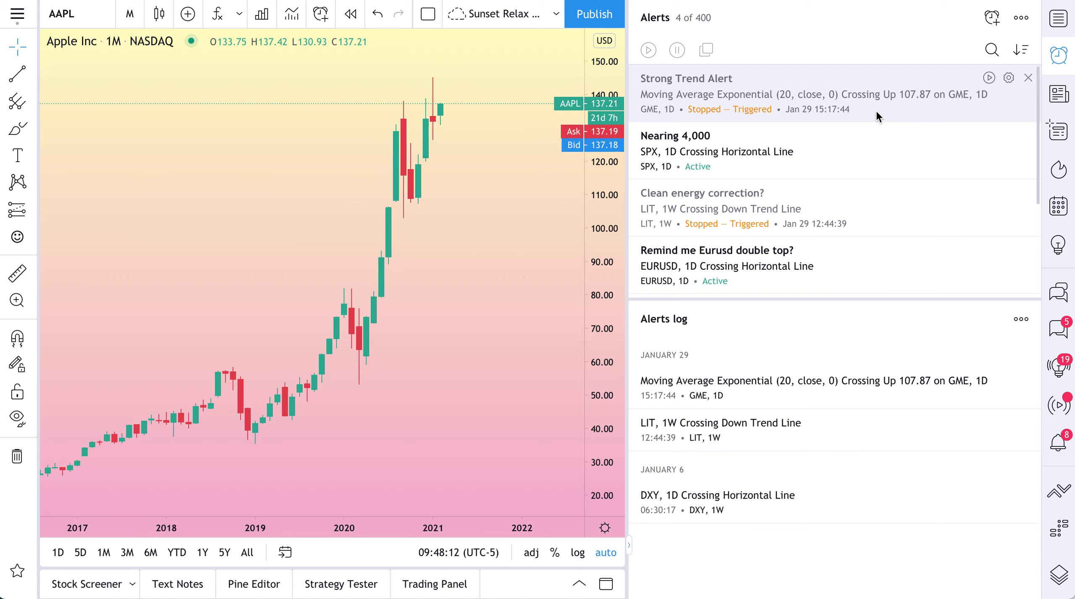
pyautogui.scroll(-4, 810, 168)
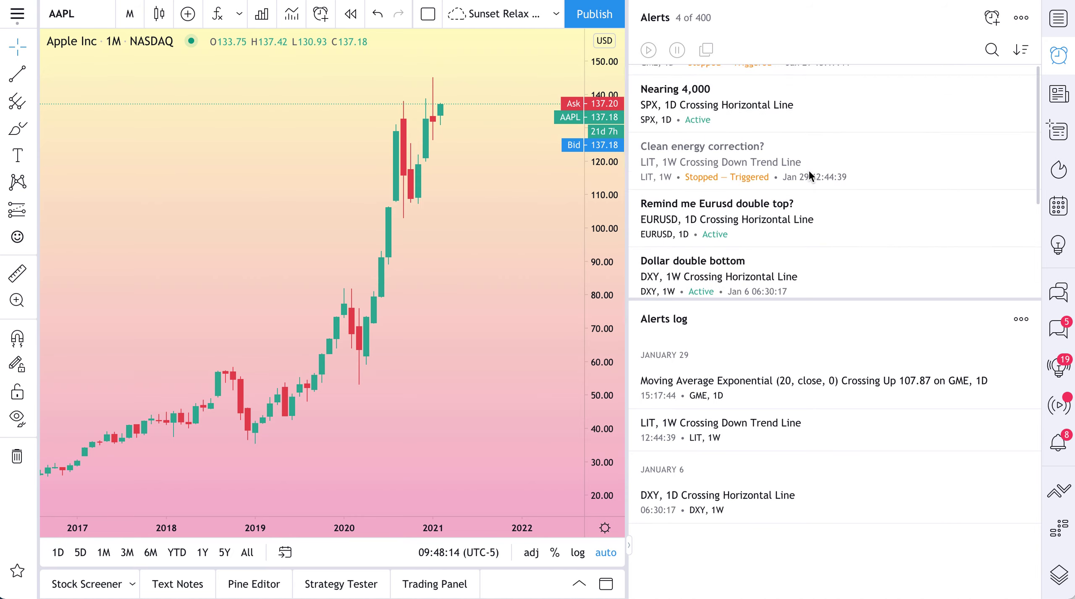
pyautogui.scroll(4, 808, 170)
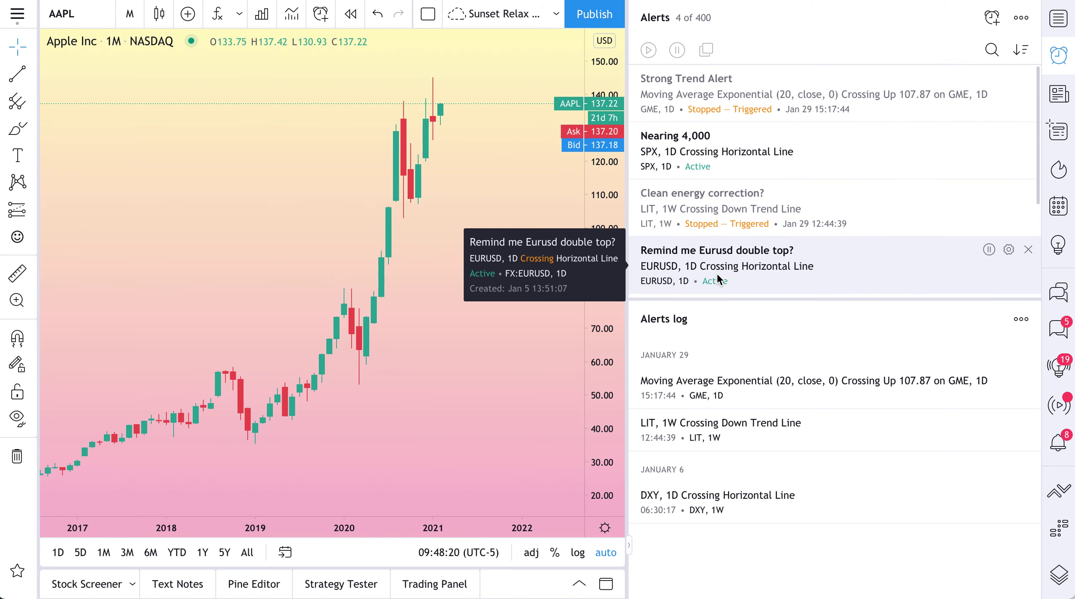
pyautogui.moveTo(707, 96)
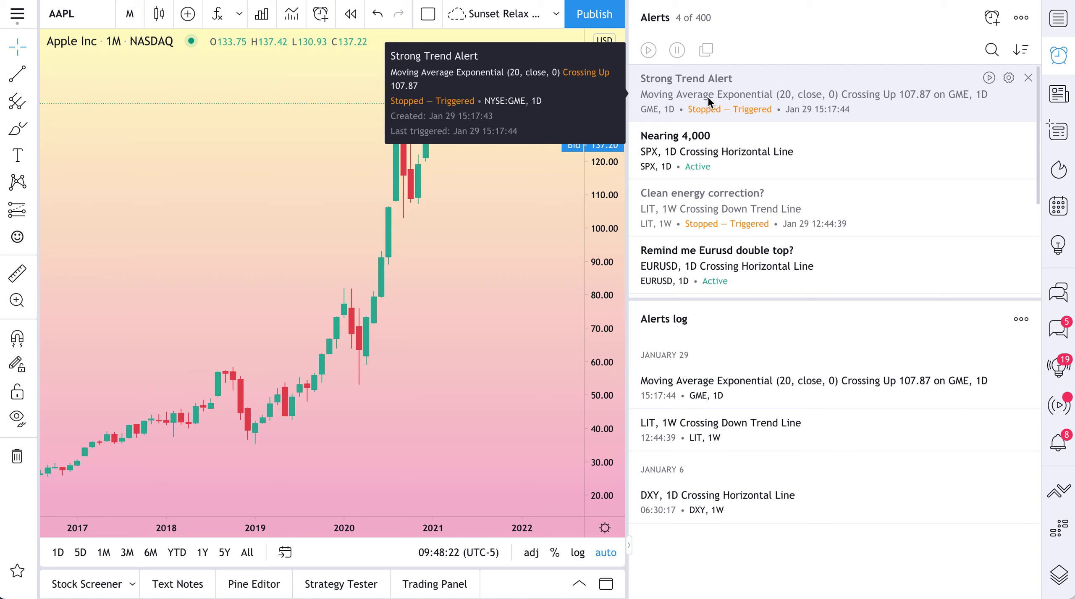
pyautogui.click(1019, 51)
pyautogui.click(1019, 53)
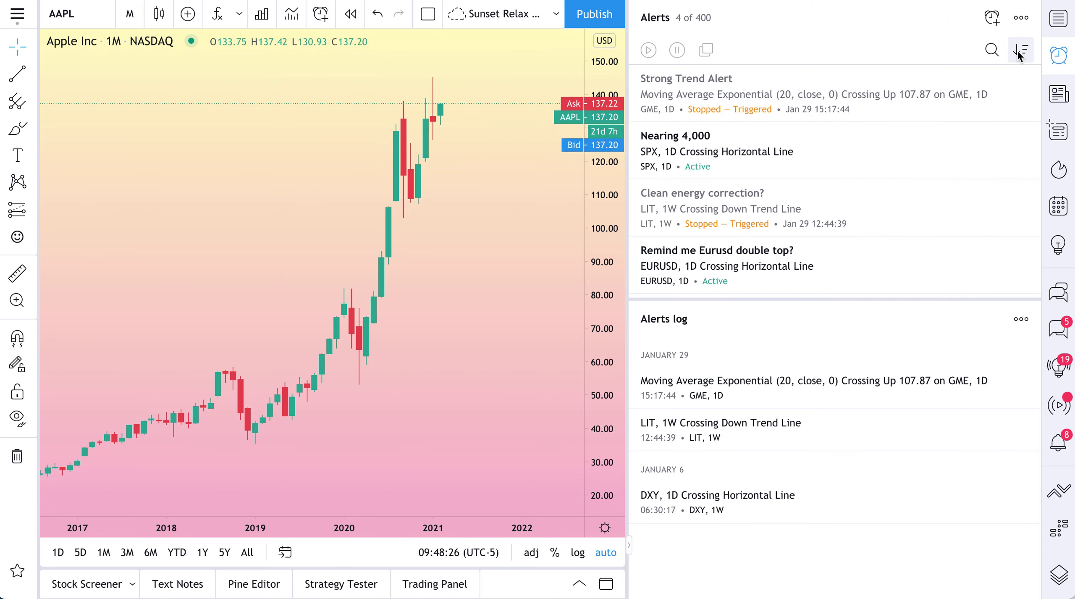
pyautogui.click(1058, 55)
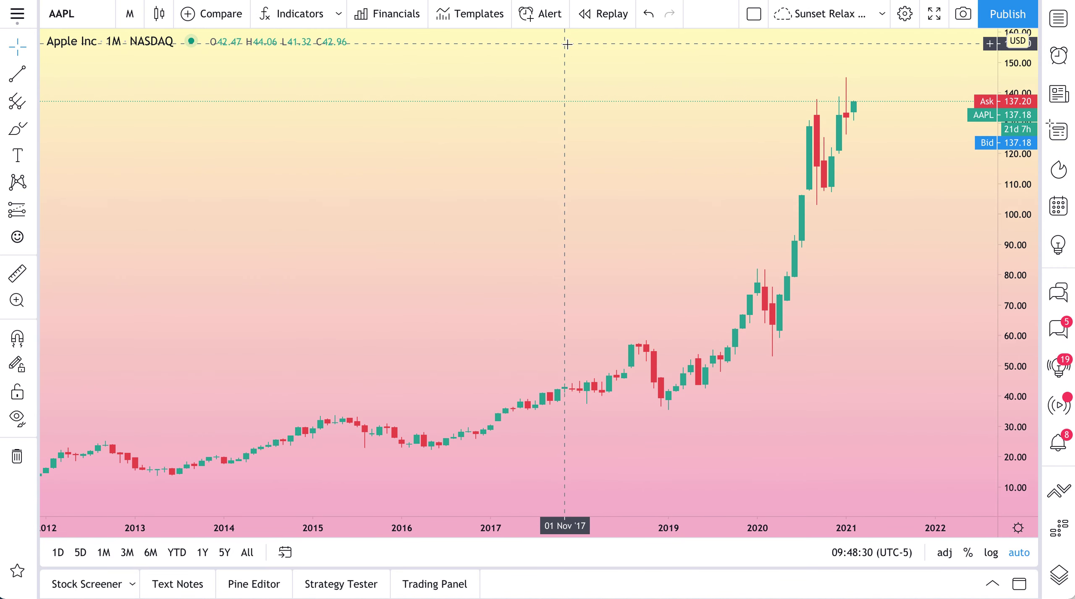
# Load the NFLX chart, switch it from monthly to 1-day candles, and zoom in.
pyautogui.click(69, 13)
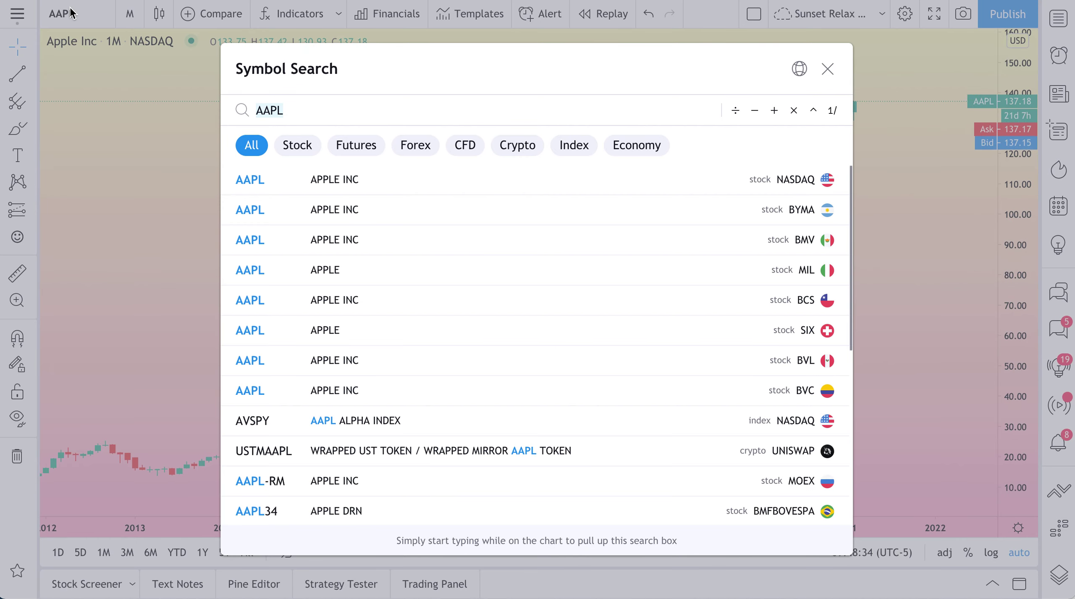
pyautogui.write('NFLX')
pyautogui.press('Return')
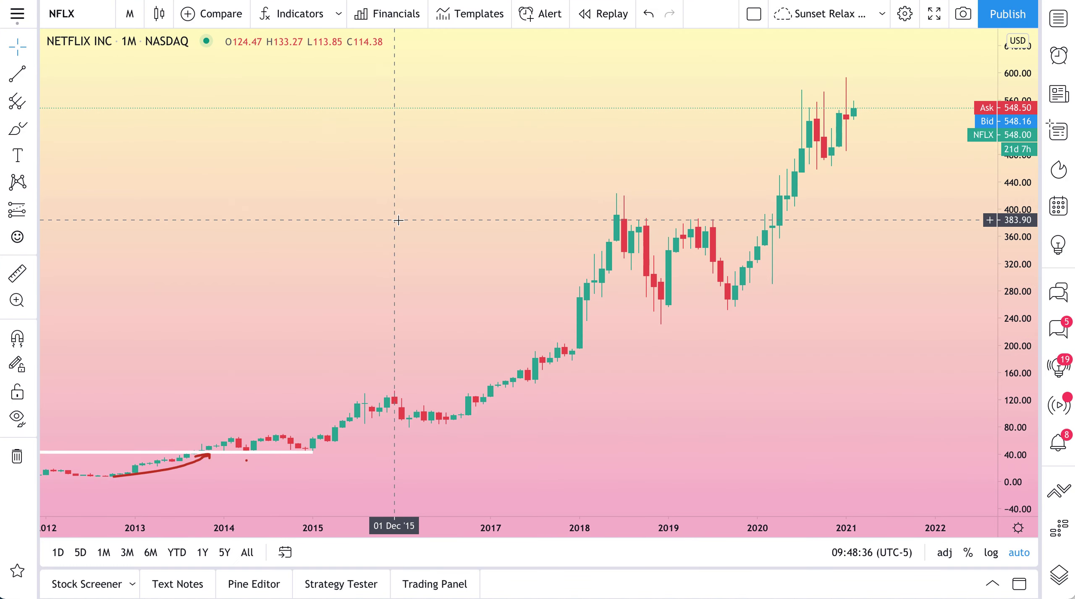
pyautogui.scroll(6, 398, 220)
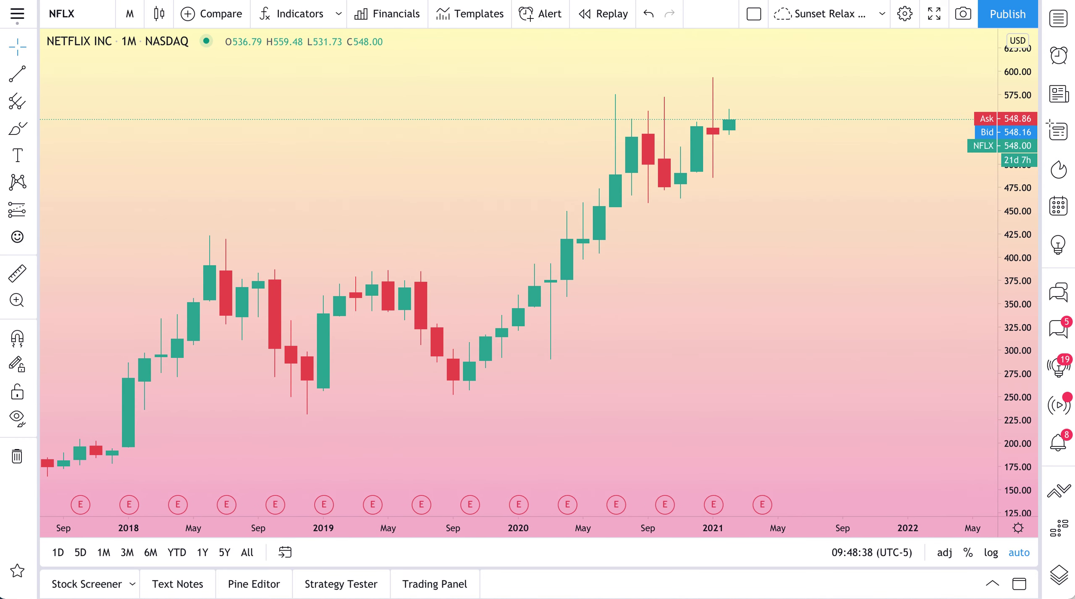
pyautogui.click(130, 13)
pyautogui.click(181, 505)
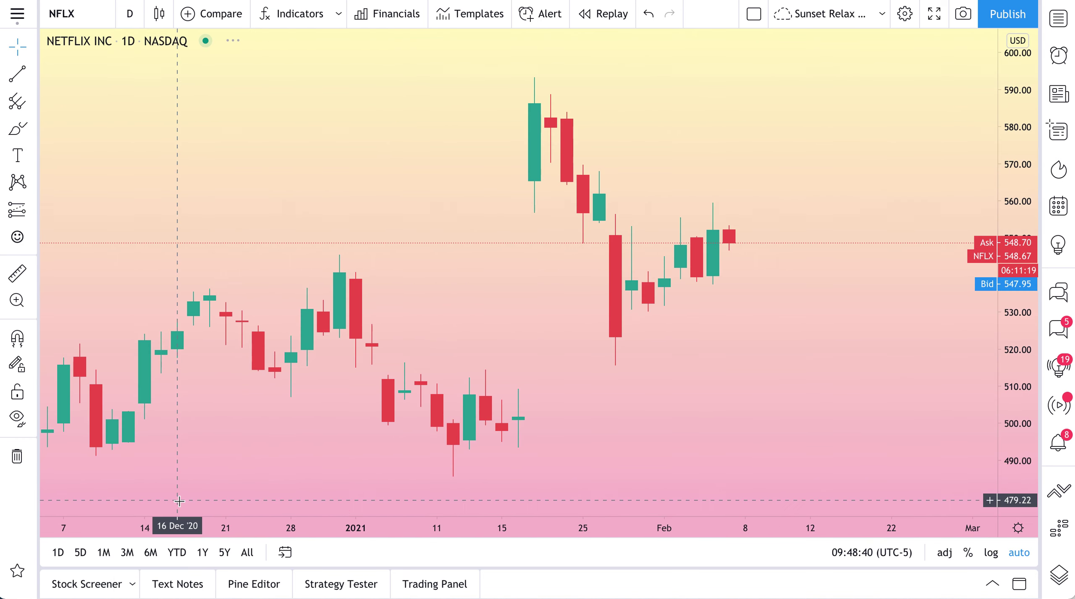
pyautogui.scroll(-2, 578, 320)
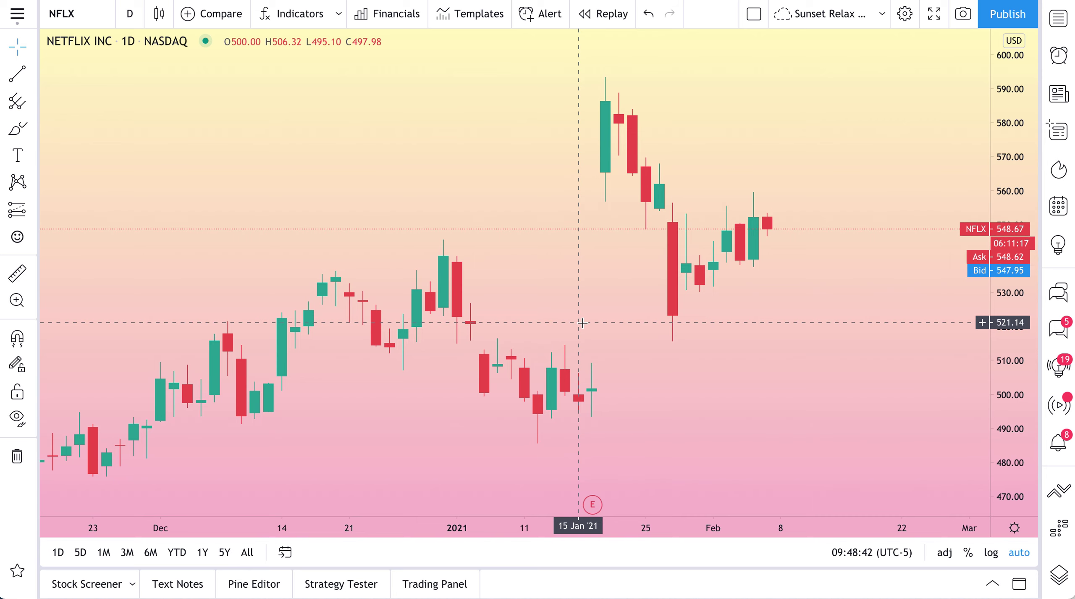
pyautogui.scroll(2, 582, 322)
pyautogui.scroll(1, 582, 322)
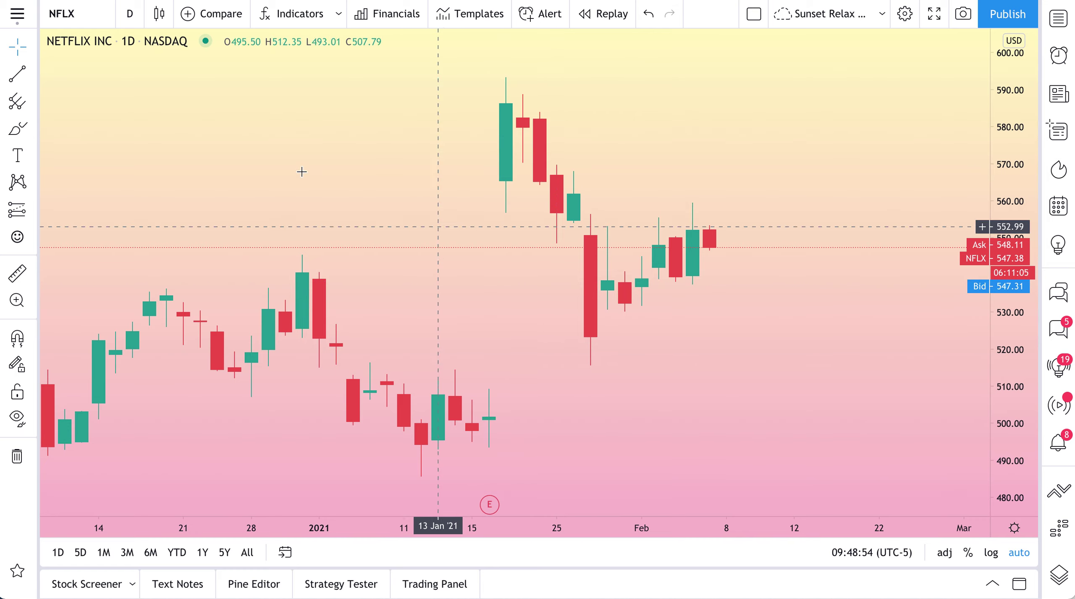
# Draw a rectangle over the Netflix gap around 501–508, from 19 Jan '21 into February.
pyautogui.click(32, 131)
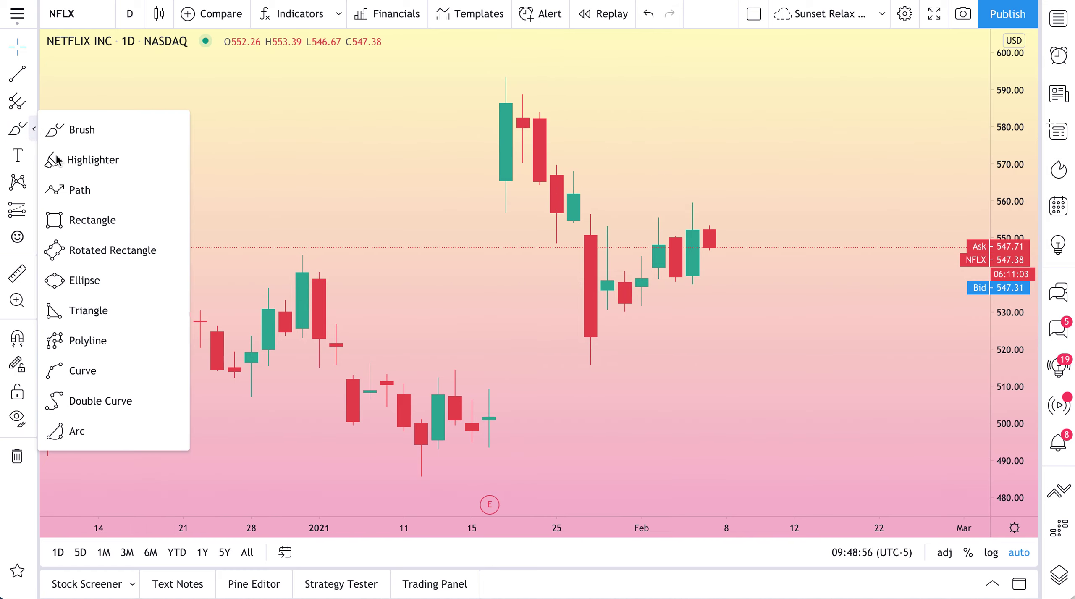
pyautogui.click(97, 218)
pyautogui.moveTo(489, 391)
pyautogui.mouseDown()
pyautogui.moveTo(491, 412)
pyautogui.moveTo(760, 417)
pyautogui.mouseUp()
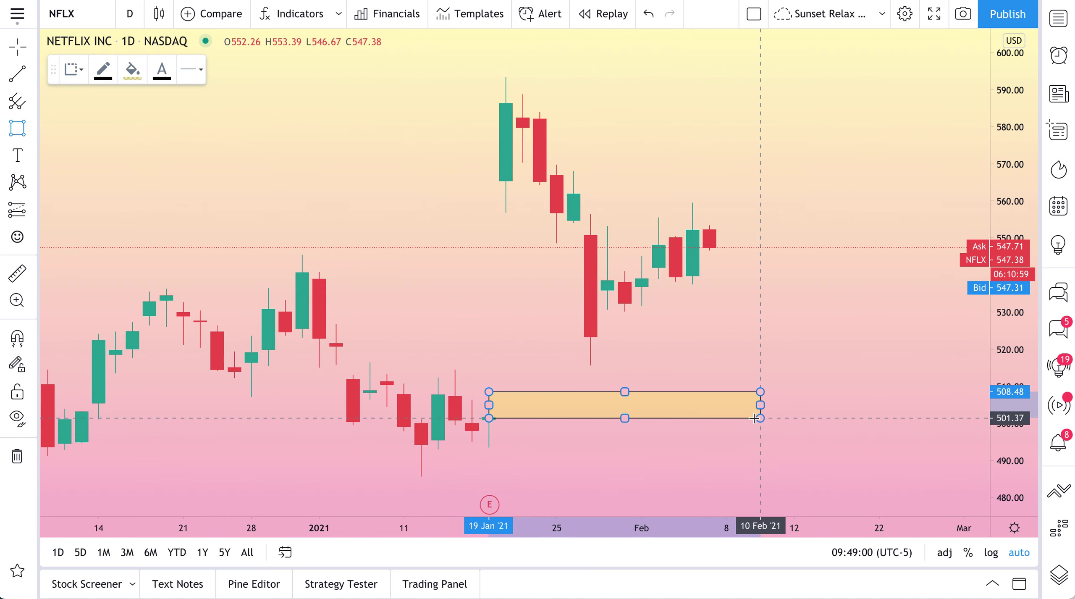
pyautogui.click(781, 311)
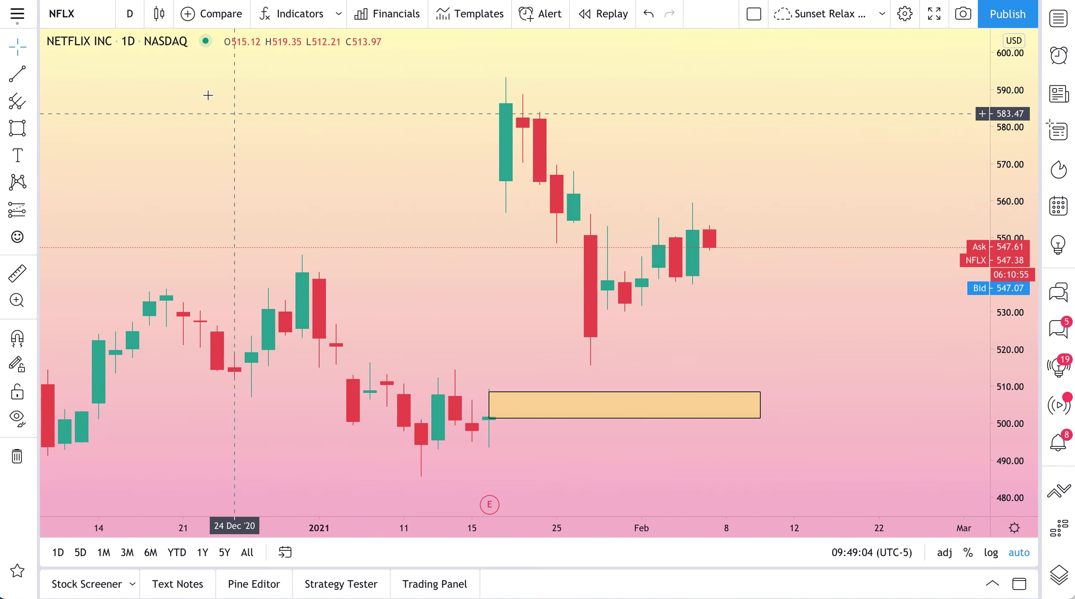
# Try a Brush curve toward the gap, undo it, and return to the Crosshair.
pyautogui.click(34, 104)
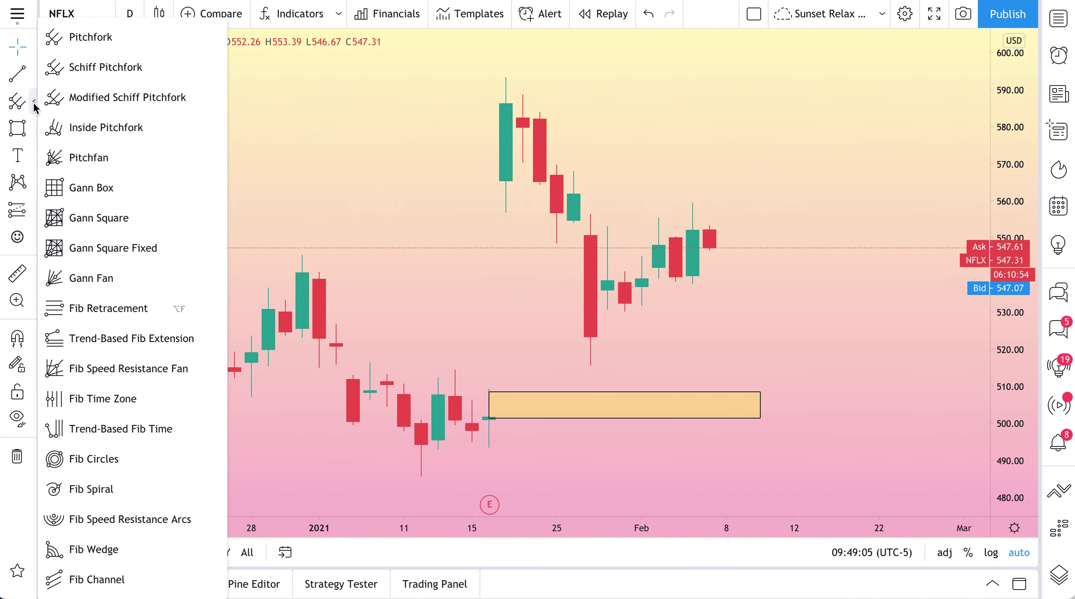
pyautogui.click(33, 131)
pyautogui.click(84, 131)
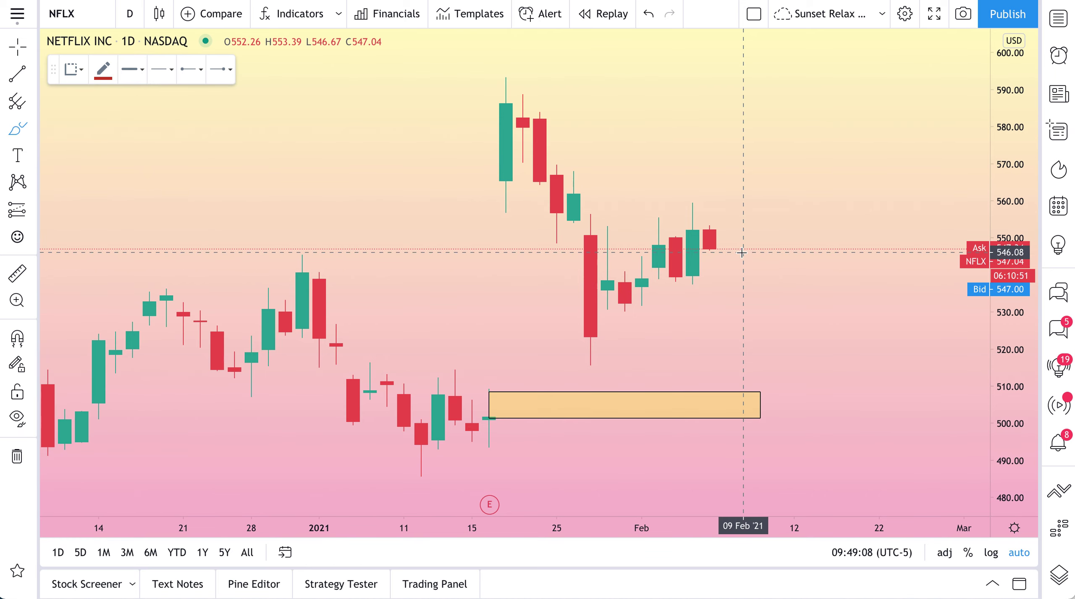
pyautogui.moveTo(729, 243)
pyautogui.mouseDown()
pyautogui.moveTo(799, 404)
pyautogui.moveTo(806, 387)
pyautogui.mouseUp()
pyautogui.hotkey('ctrl', 'z')
pyautogui.hotkey('ctrl', 'z')
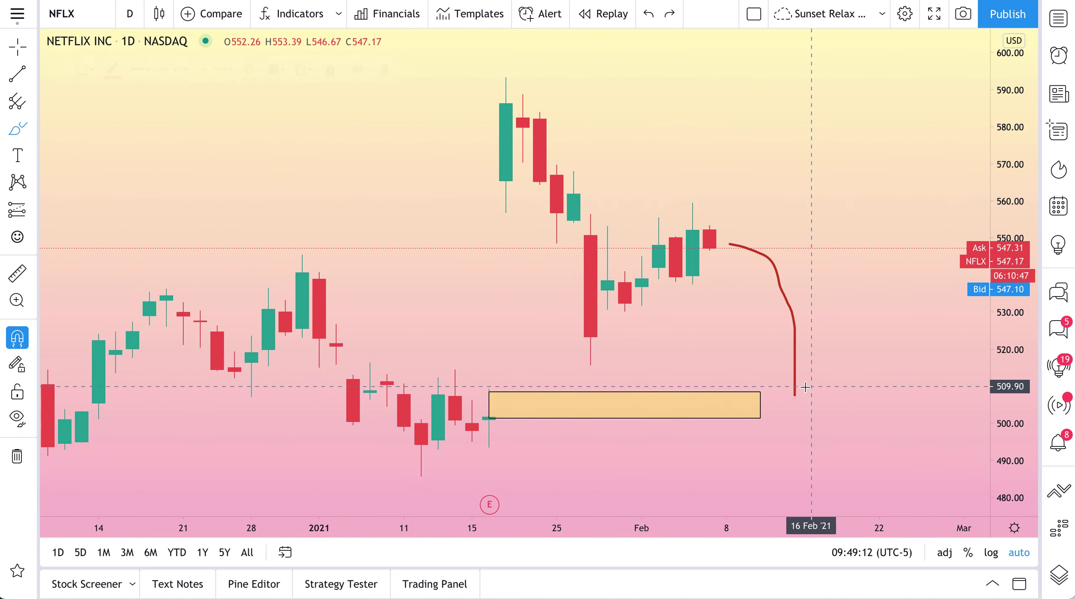
pyautogui.click(26, 53)
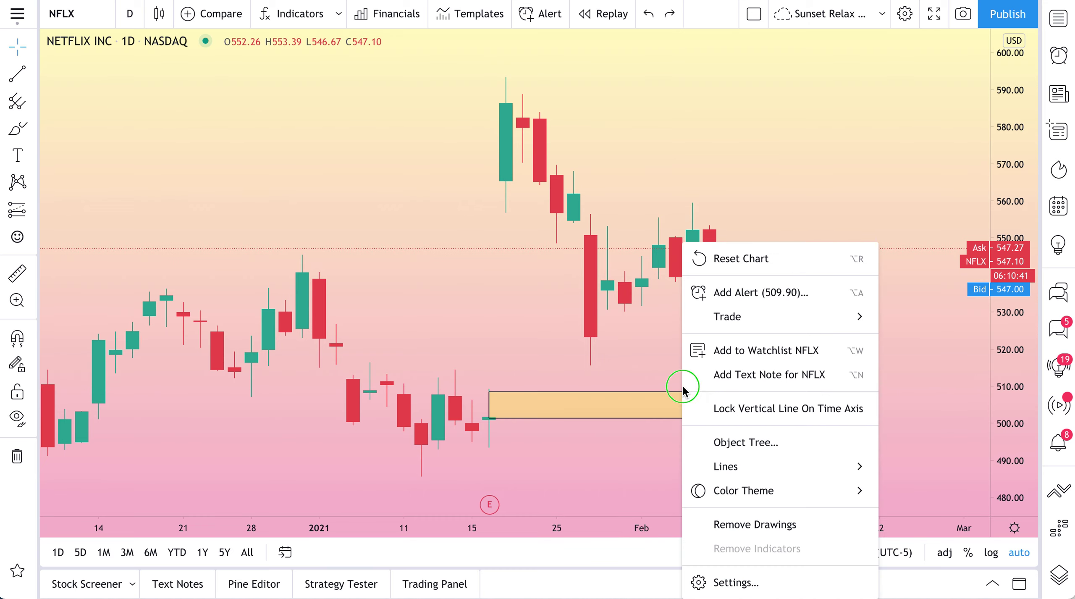
# Add an alert at 510.51 from the chart's context menu at the gap's top edge.
pyautogui.rightClick(682, 386)
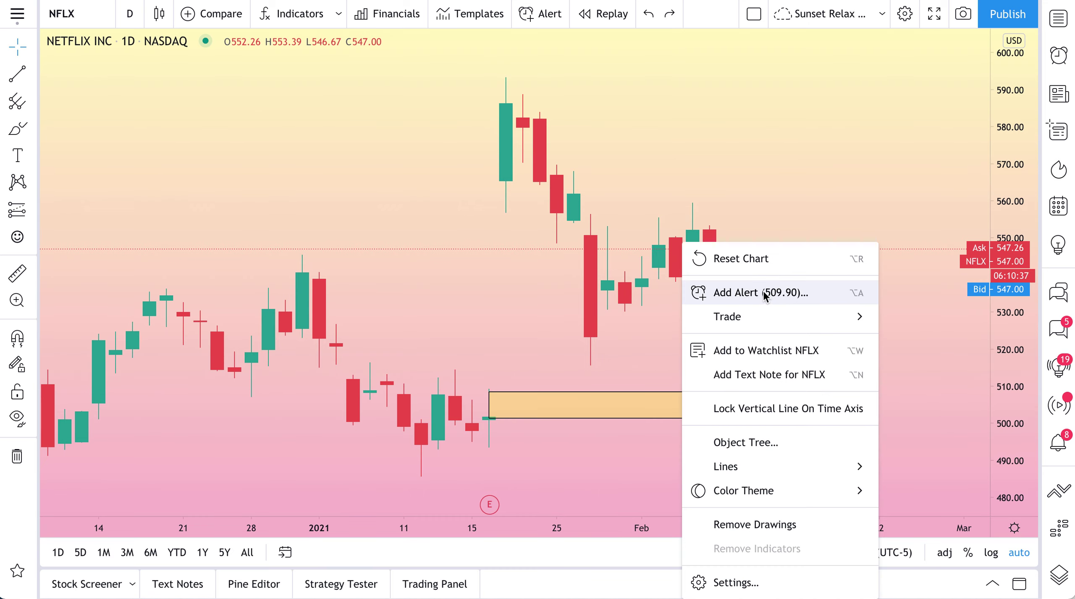
pyautogui.click(679, 382)
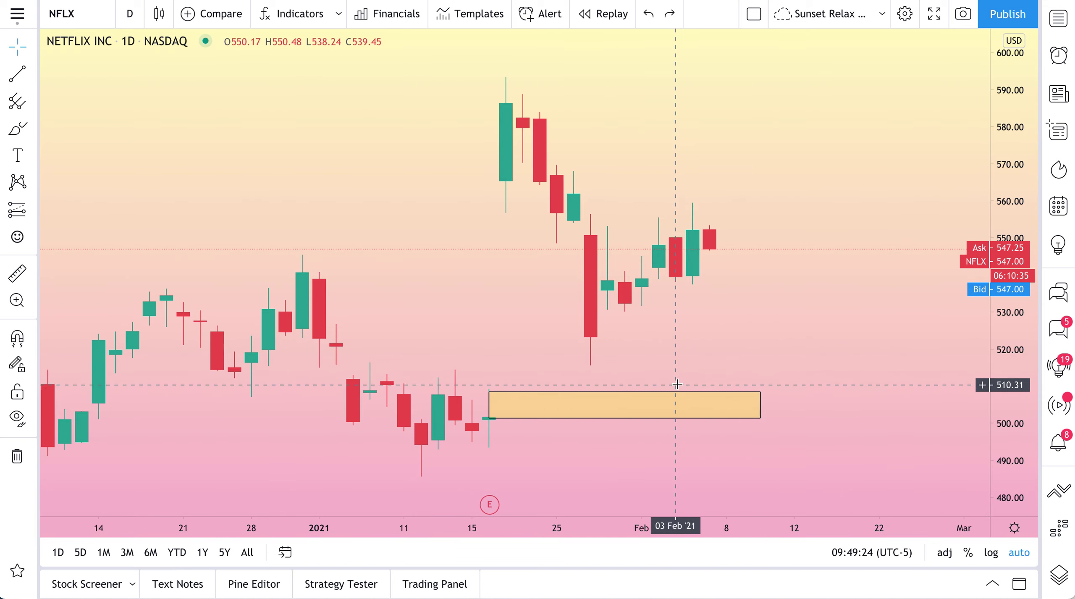
pyautogui.rightClick(677, 383)
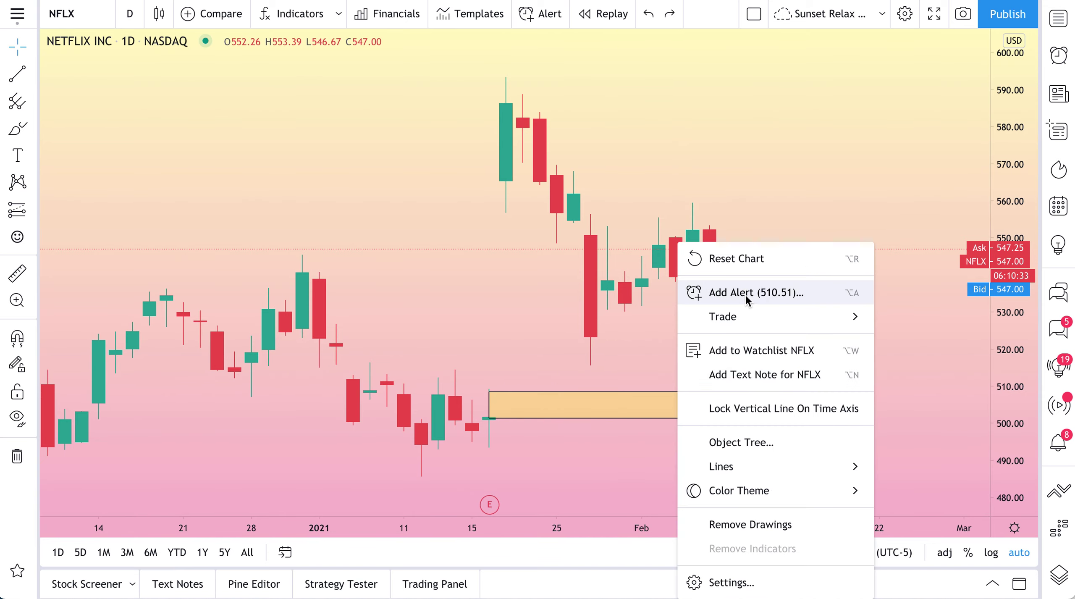
pyautogui.click(774, 293)
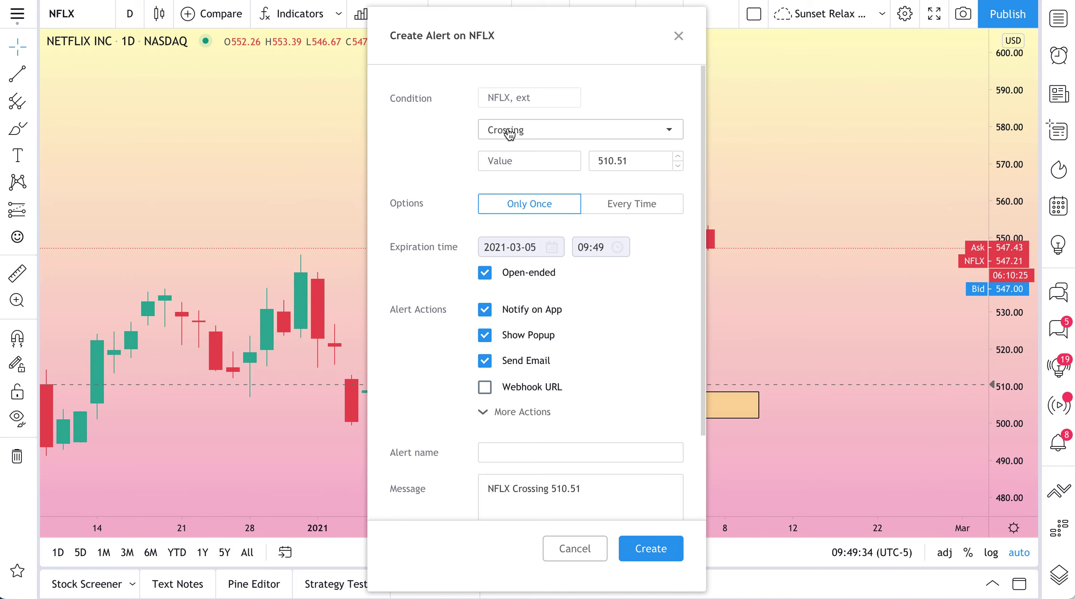
# Change the NFLX alert condition from Crossing to Crossing Down at 510.51.
pyautogui.click(529, 137)
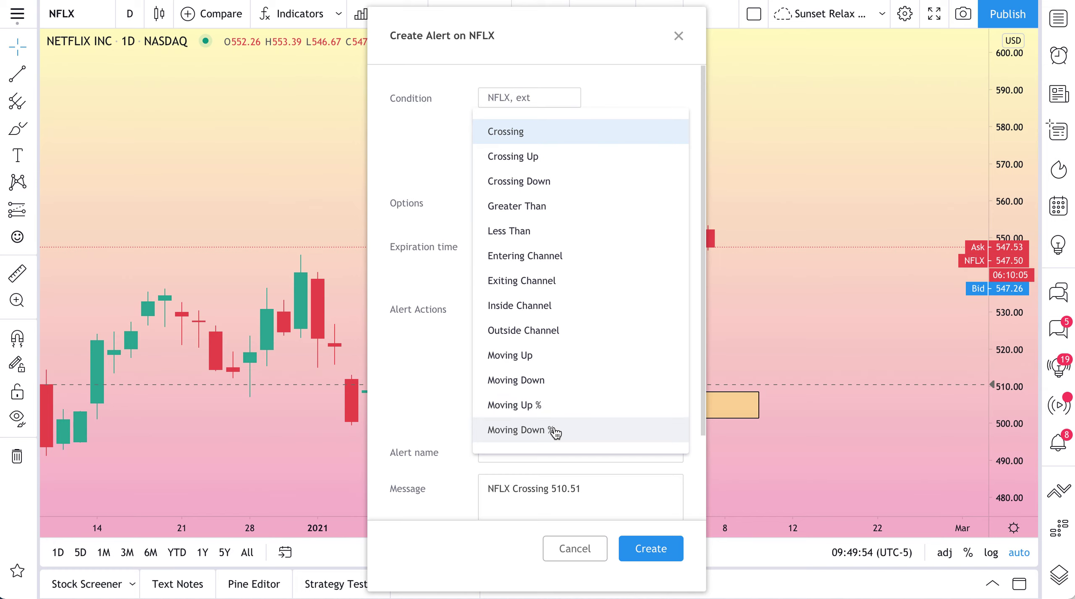
pyautogui.click(604, 131)
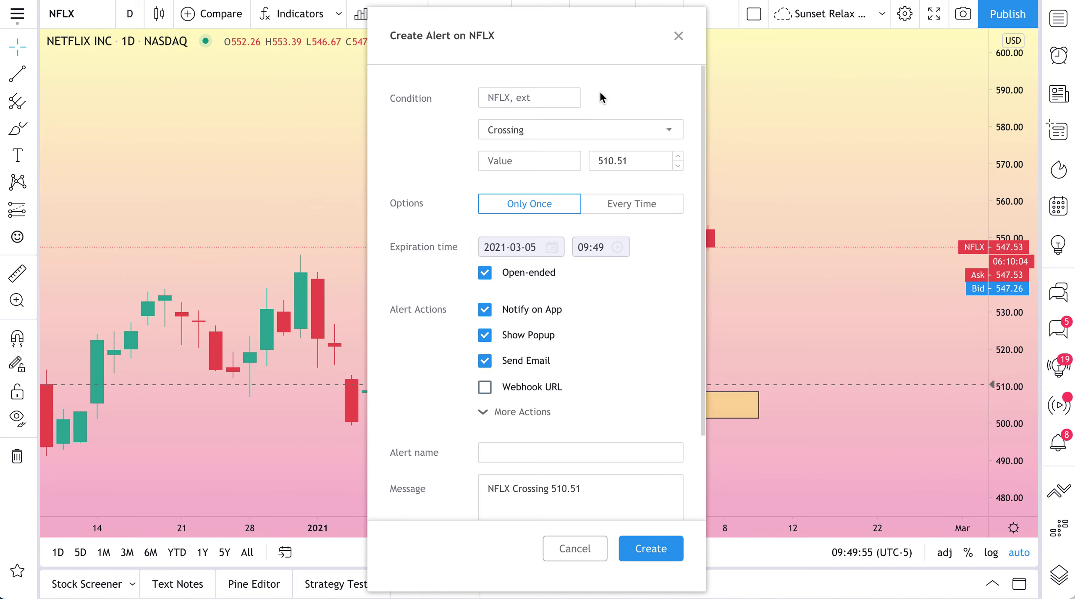
pyautogui.click(571, 139)
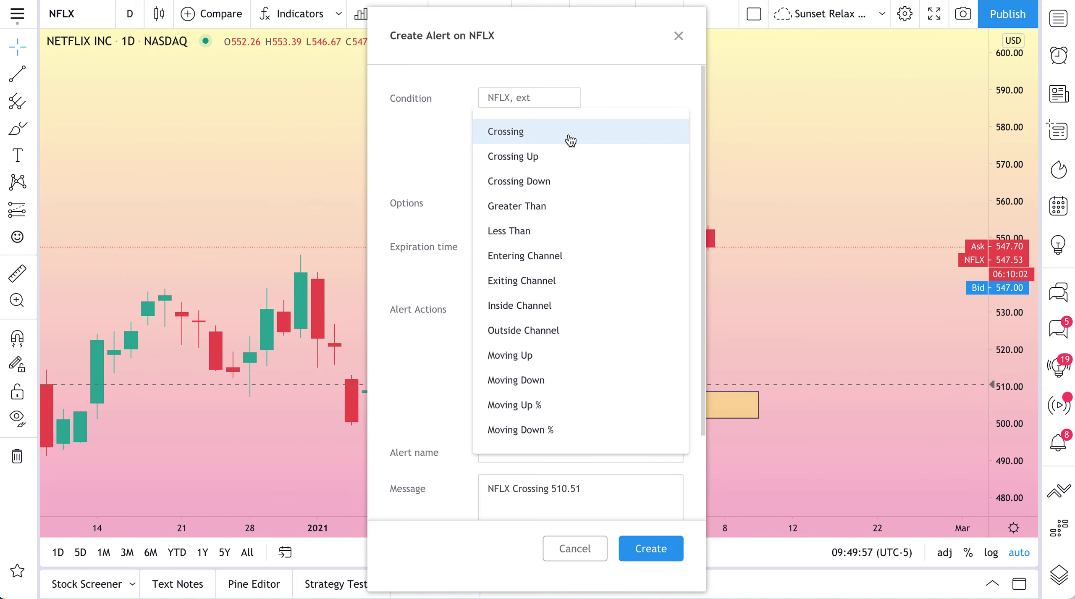
pyautogui.click(559, 183)
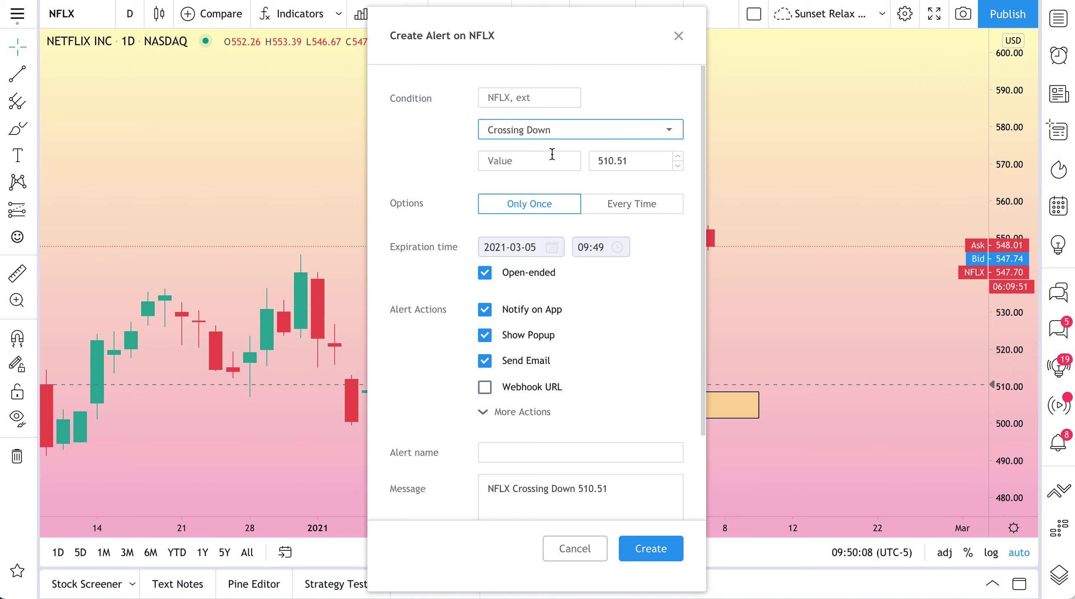
# Change the alert trigger price from 510.51 to 510.50.
pyautogui.click(631, 161)
pyautogui.press('BackSpace')
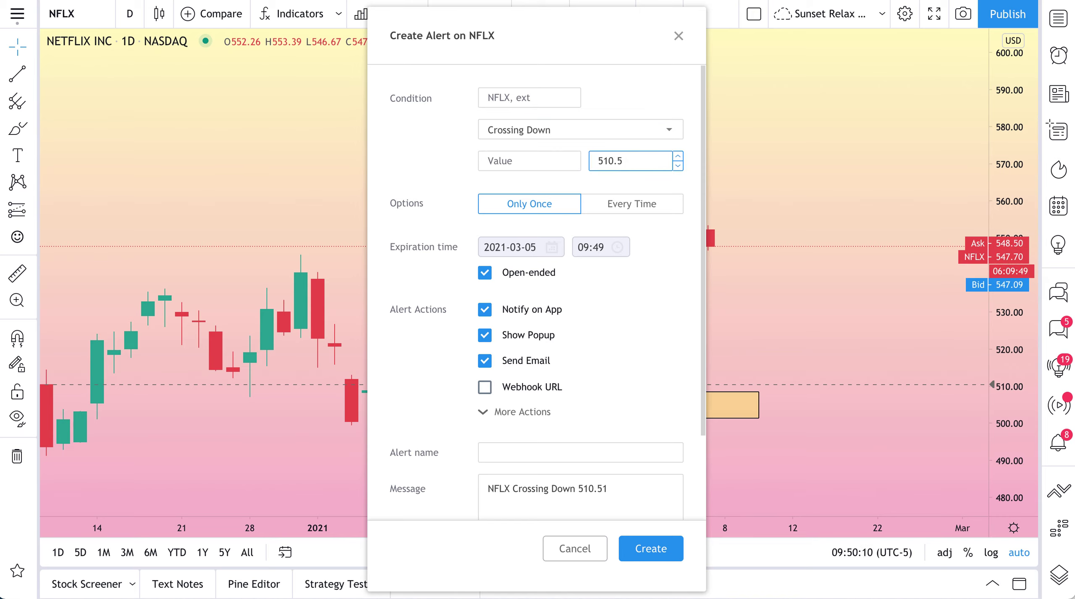
pyautogui.write('0')
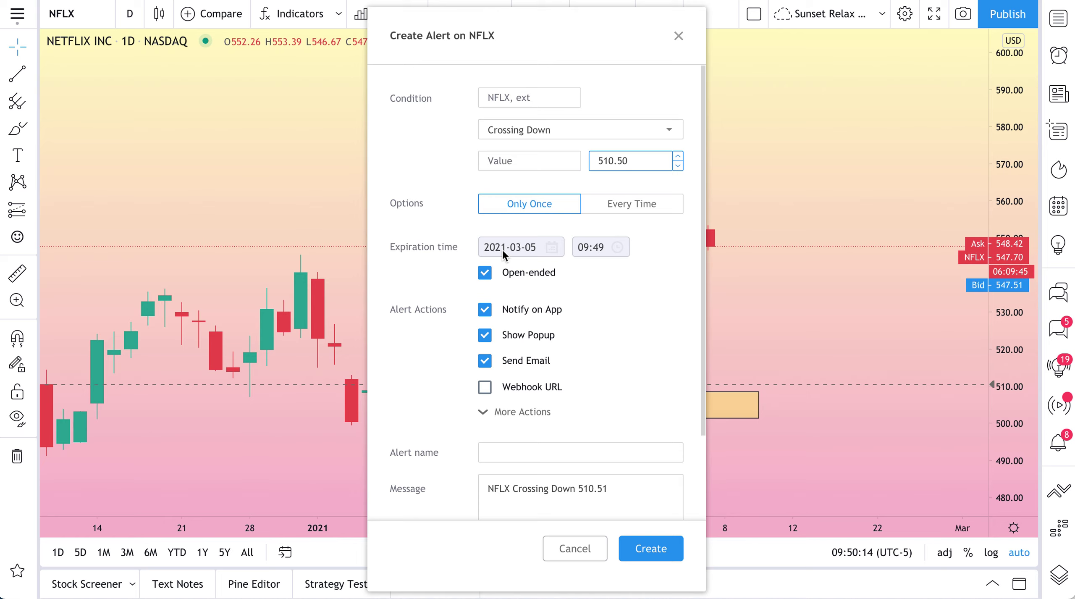
# Toggle Open-ended, Show Popup and Webhook URL, leaving the alert open-ended with popup on and webhook off.
pyautogui.click(484, 273)
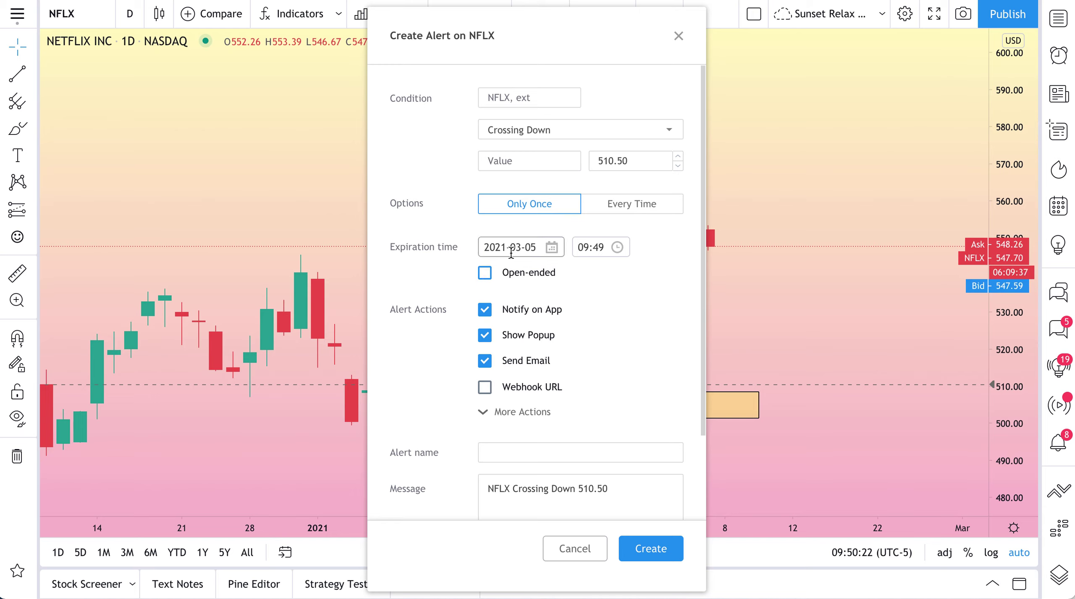
pyautogui.click(485, 274)
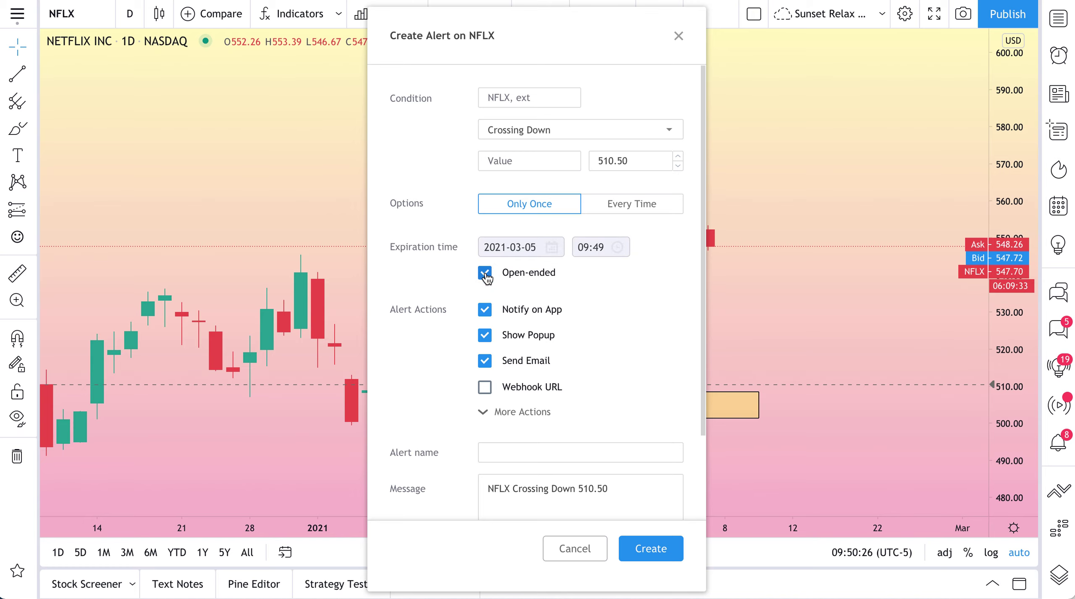
pyautogui.scroll(-2, 602, 297)
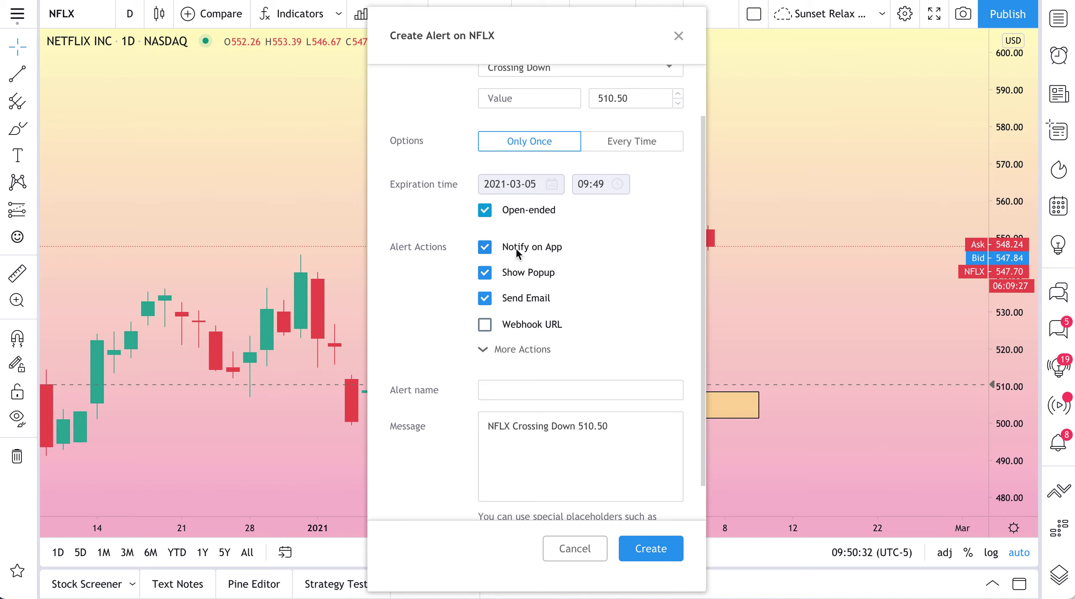
pyautogui.click(485, 274)
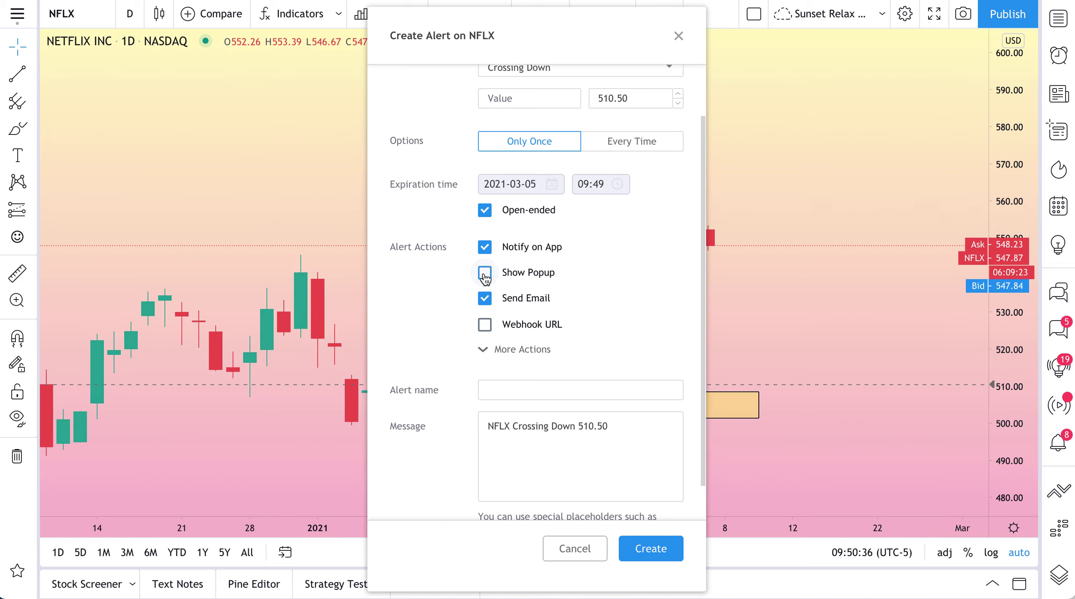
pyautogui.click(484, 273)
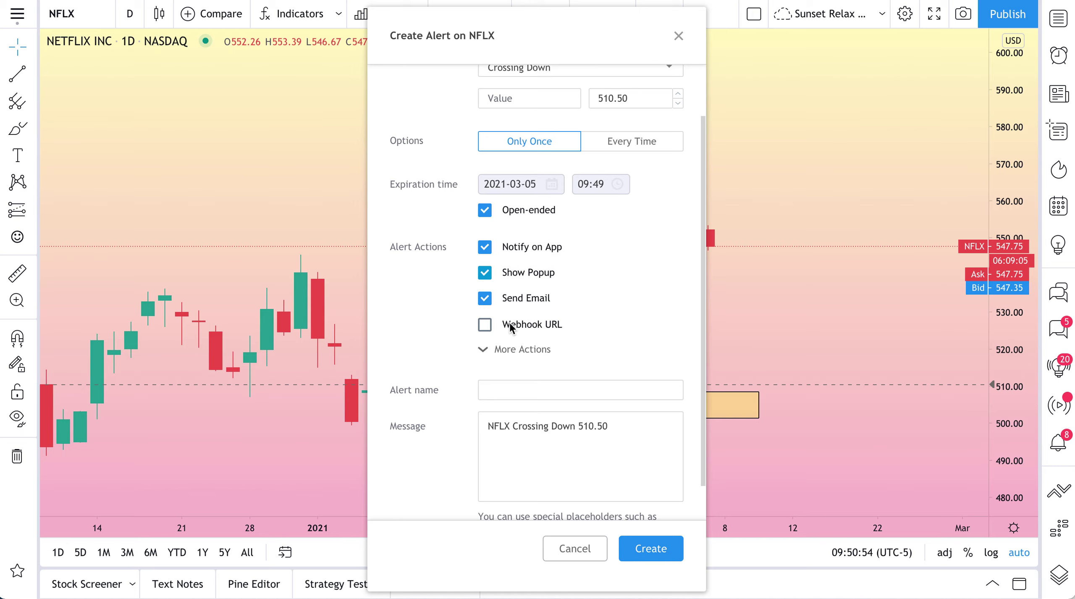
pyautogui.click(485, 324)
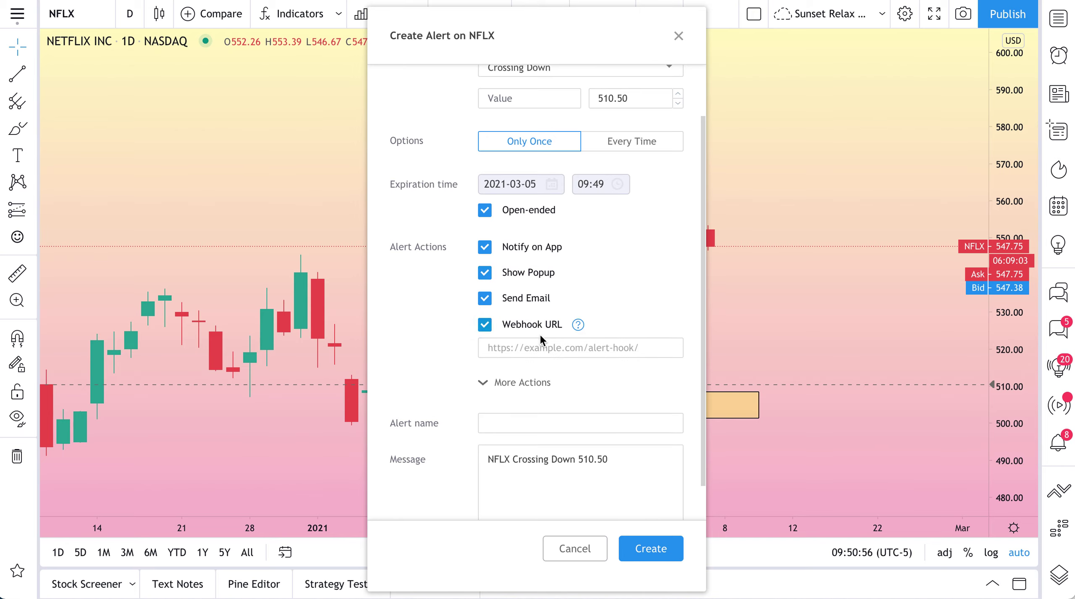
pyautogui.click(536, 345)
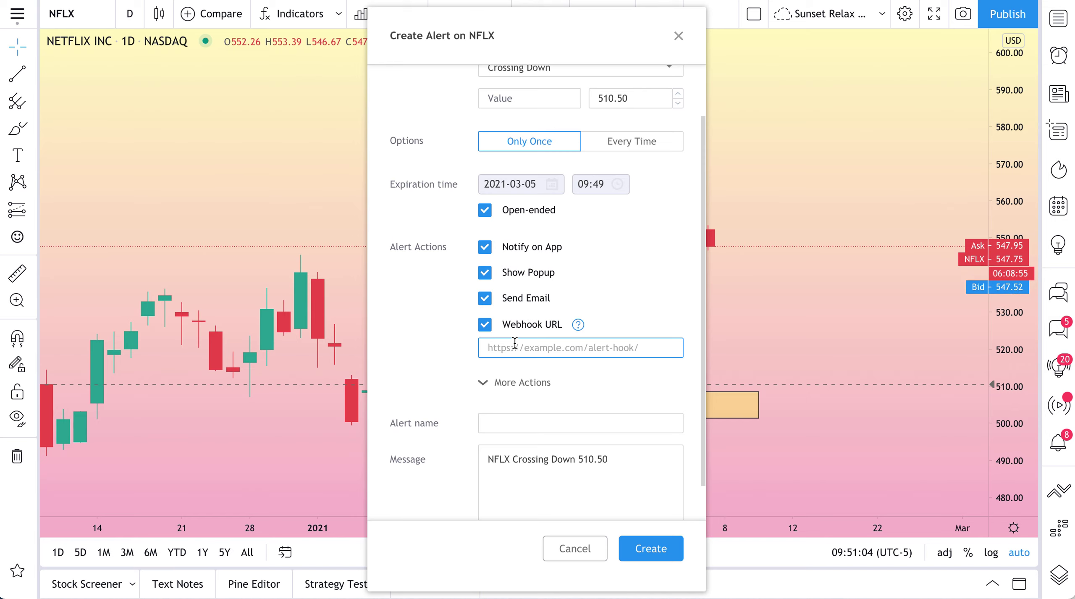
pyautogui.click(484, 325)
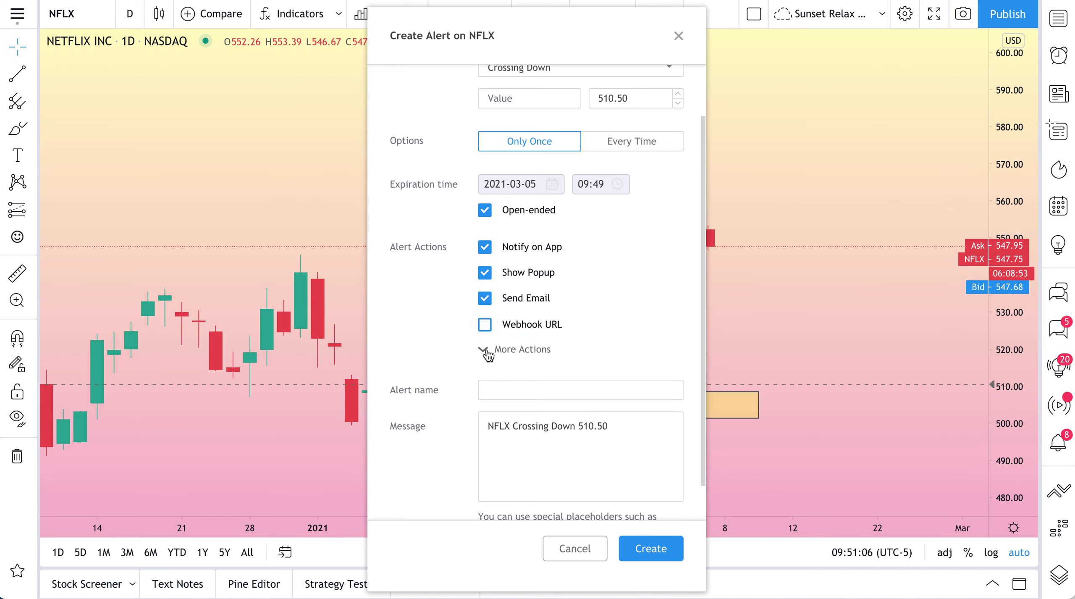
# Under More Actions, set the alert's Play Sound to Hand Bell.
pyautogui.click(487, 350)
pyautogui.scroll(-1, 597, 351)
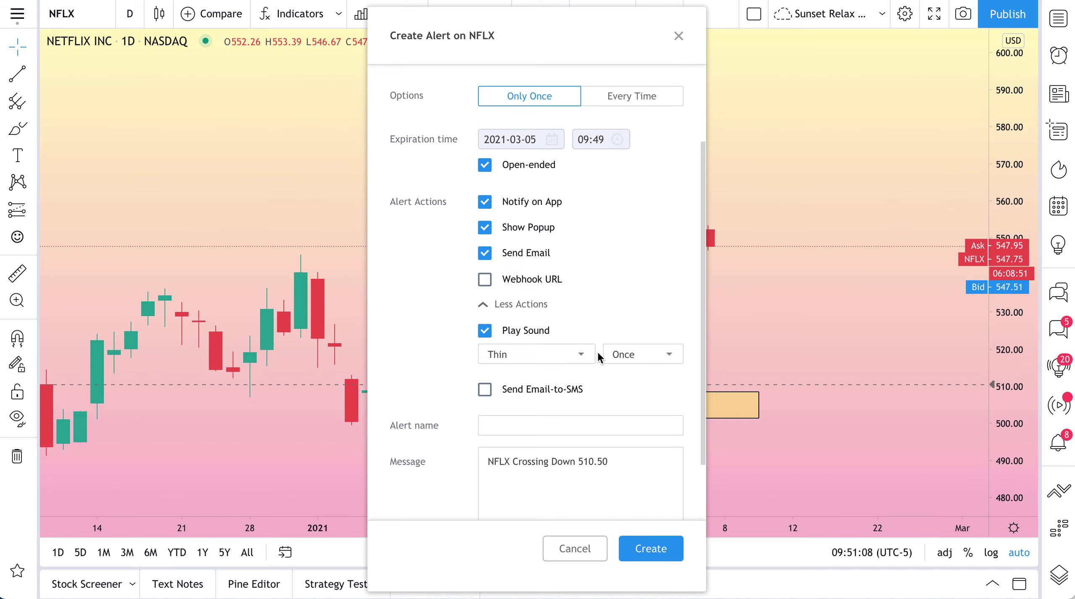
pyautogui.scroll(-2, 597, 351)
pyautogui.click(510, 278)
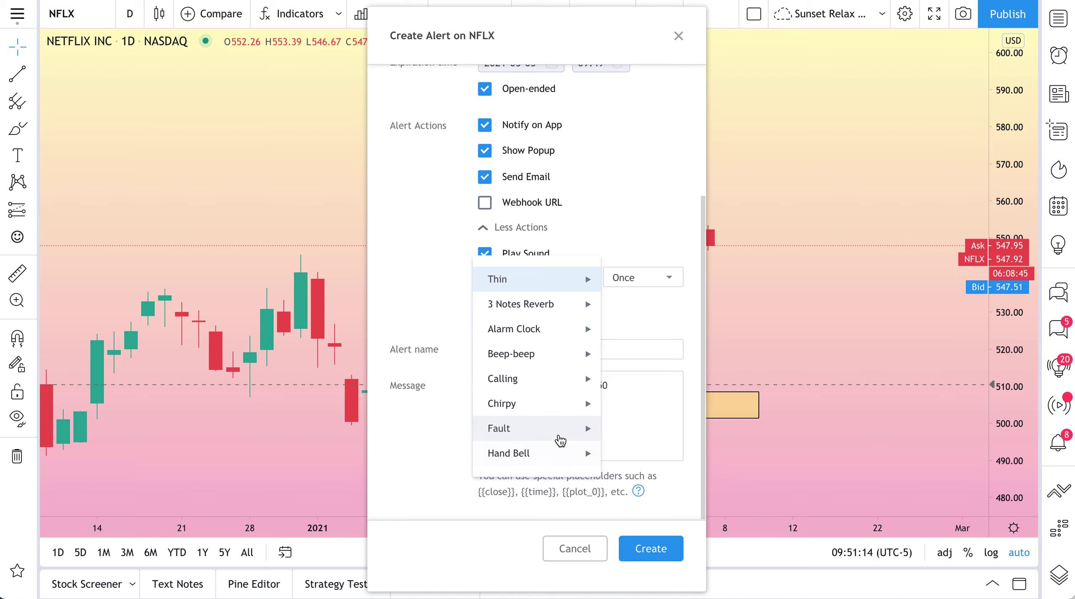
pyautogui.click(537, 459)
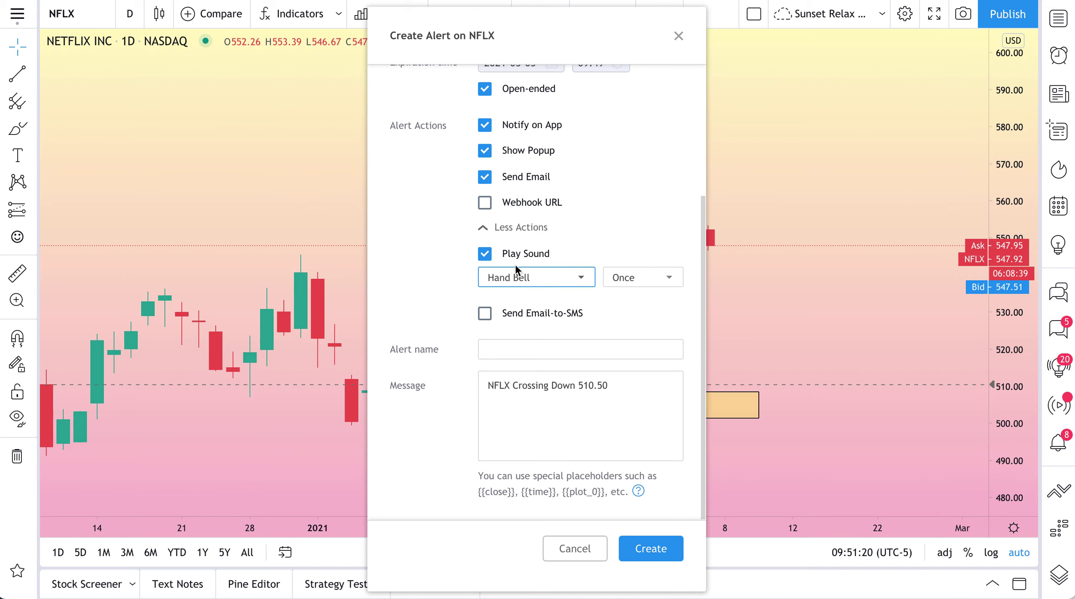
# Name the alert 'Netflix Gap Fill'.
pyautogui.click(495, 228)
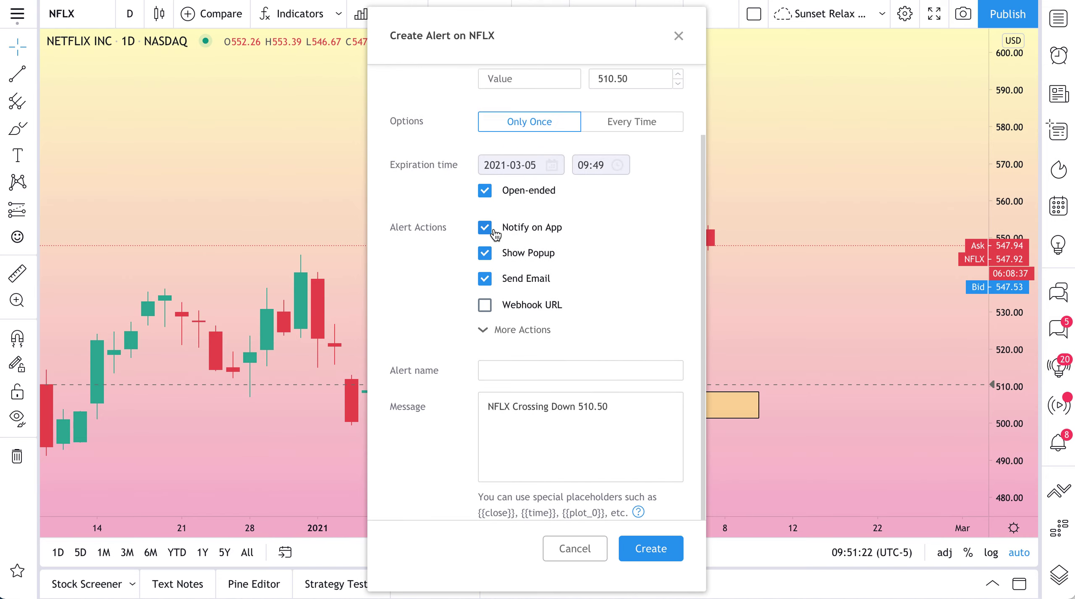
pyautogui.scroll(-1, 438, 299)
pyautogui.click(507, 345)
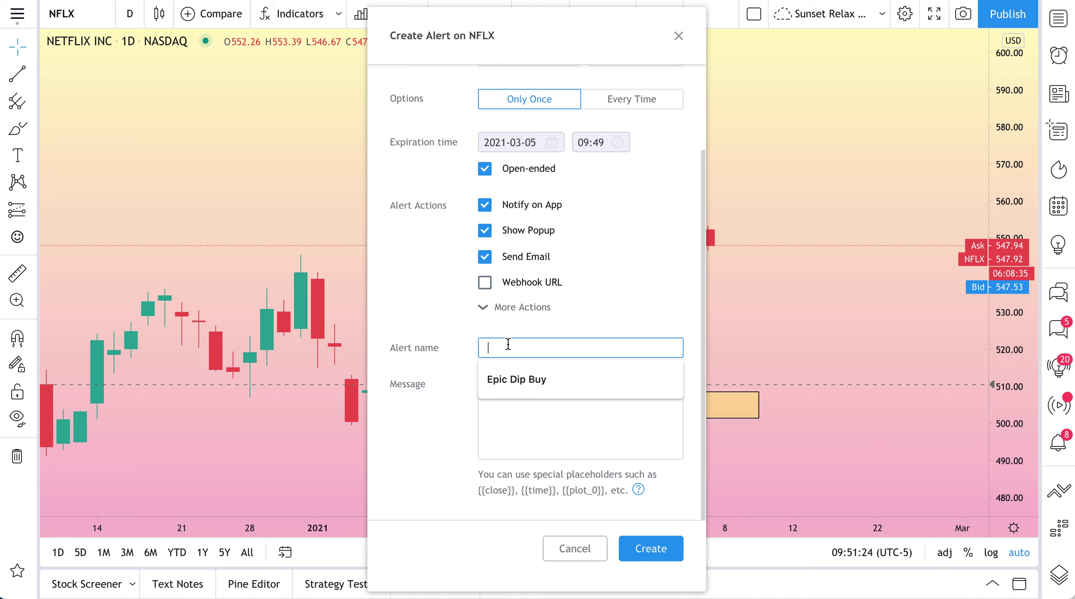
pyautogui.write('Netfl')
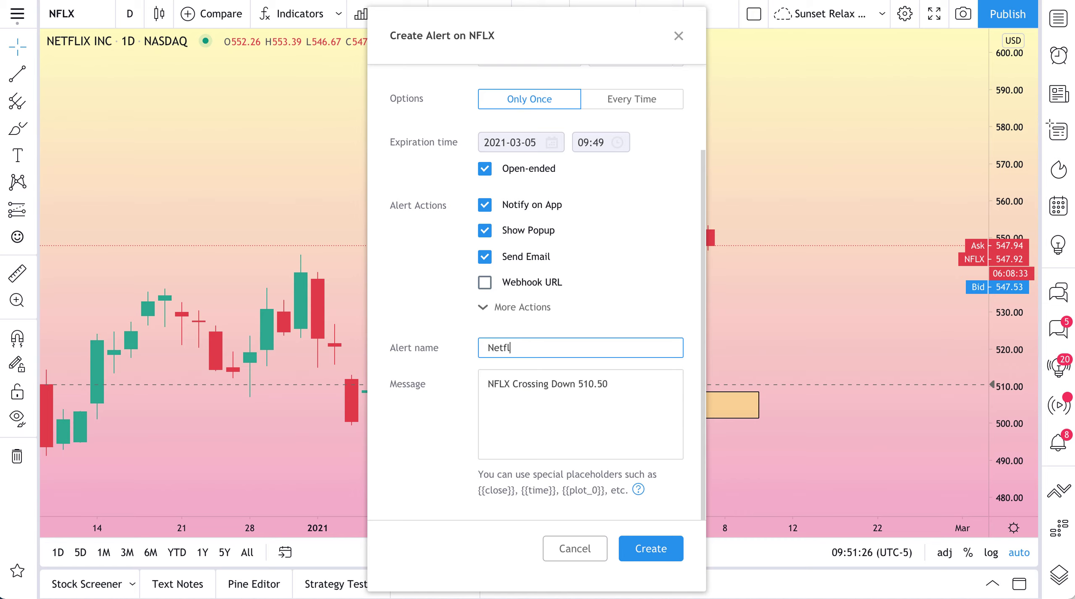
pyautogui.write('ix Gap Fill')
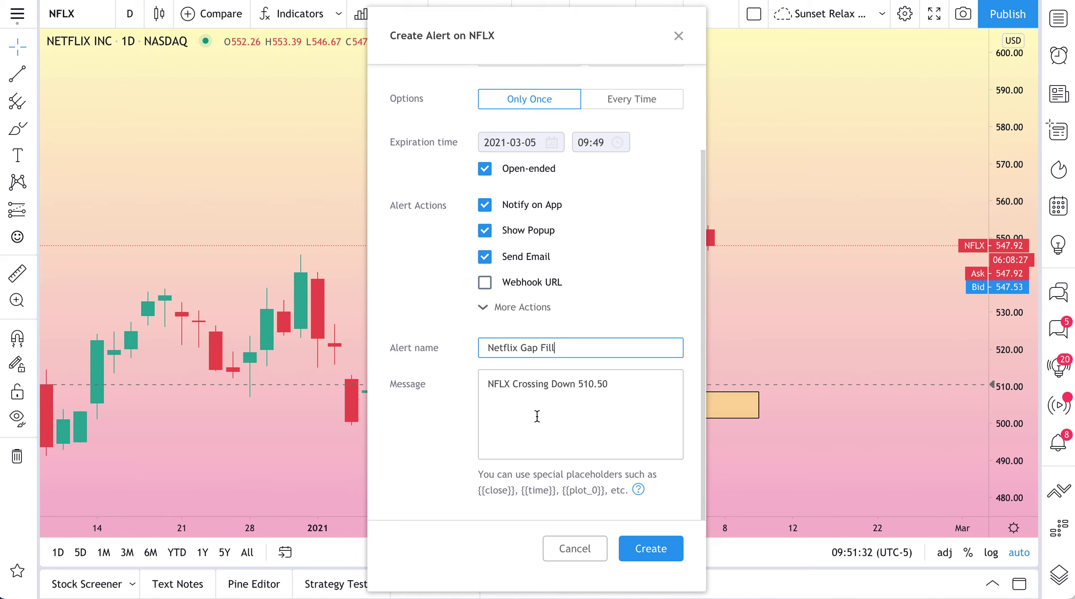
pyautogui.moveTo(588, 348); pyautogui.dragTo(481, 349)
# Append '. This is the alert we made about the gap fill. Youtube video explainer.' to the message.
pyautogui.click(539, 417)
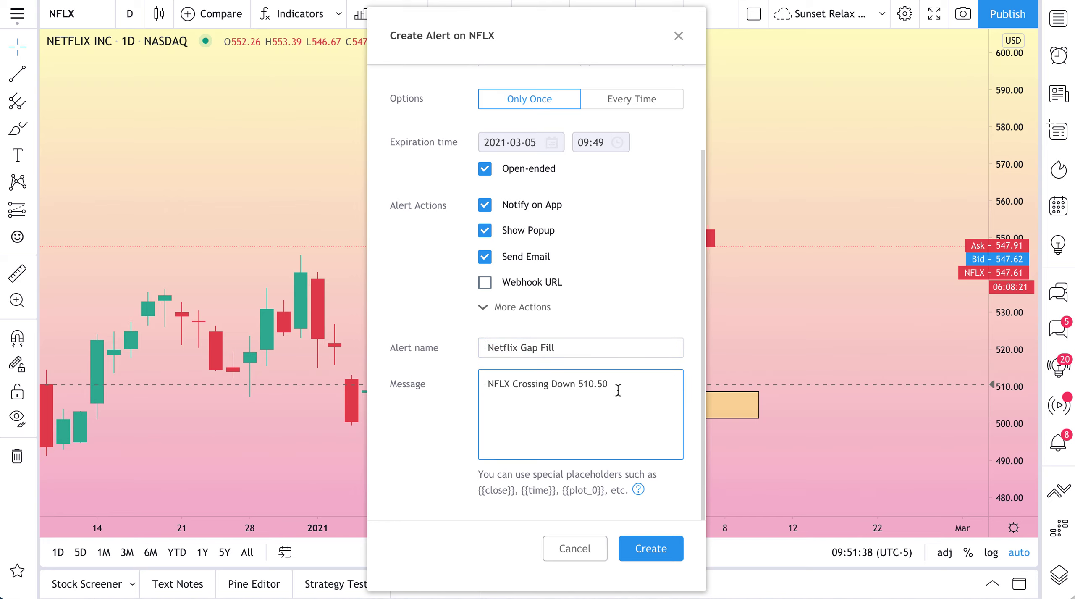
pyautogui.write('. This is the alert we ')
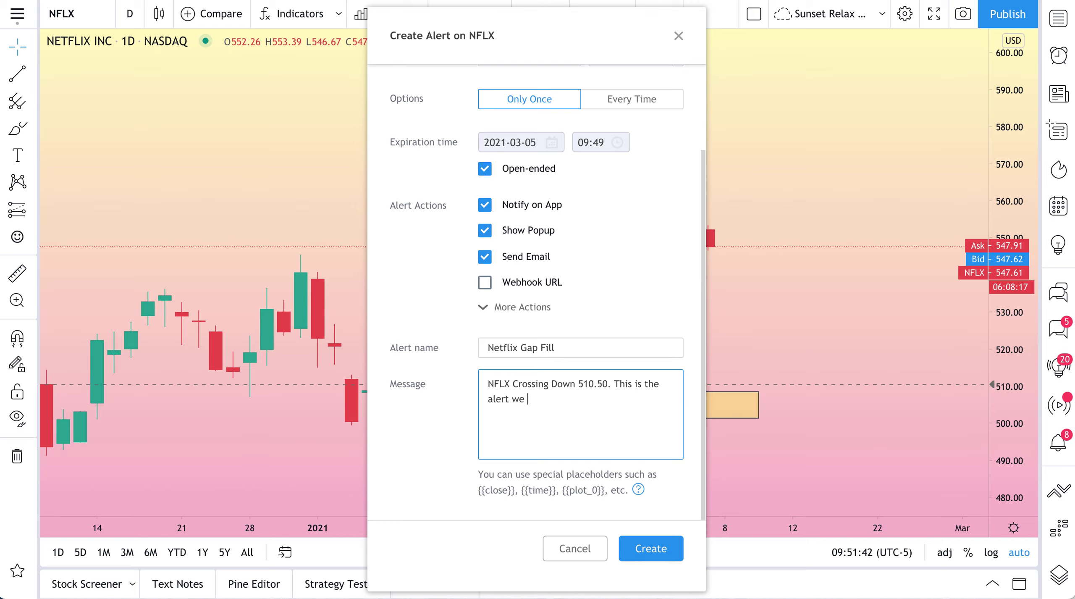
pyautogui.write('made about the gap')
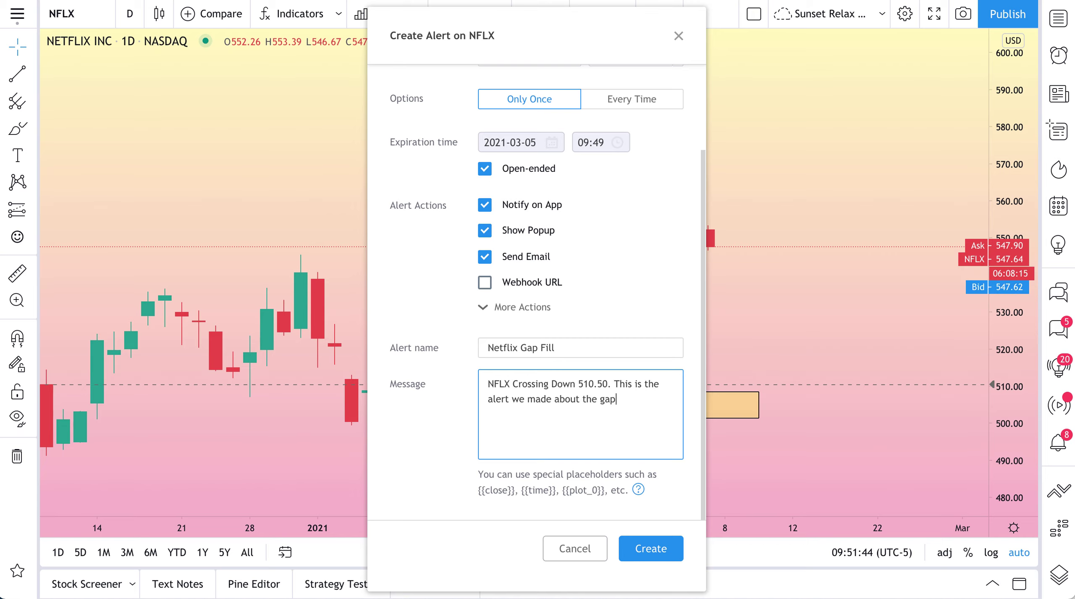
pyautogui.write(' fill.')
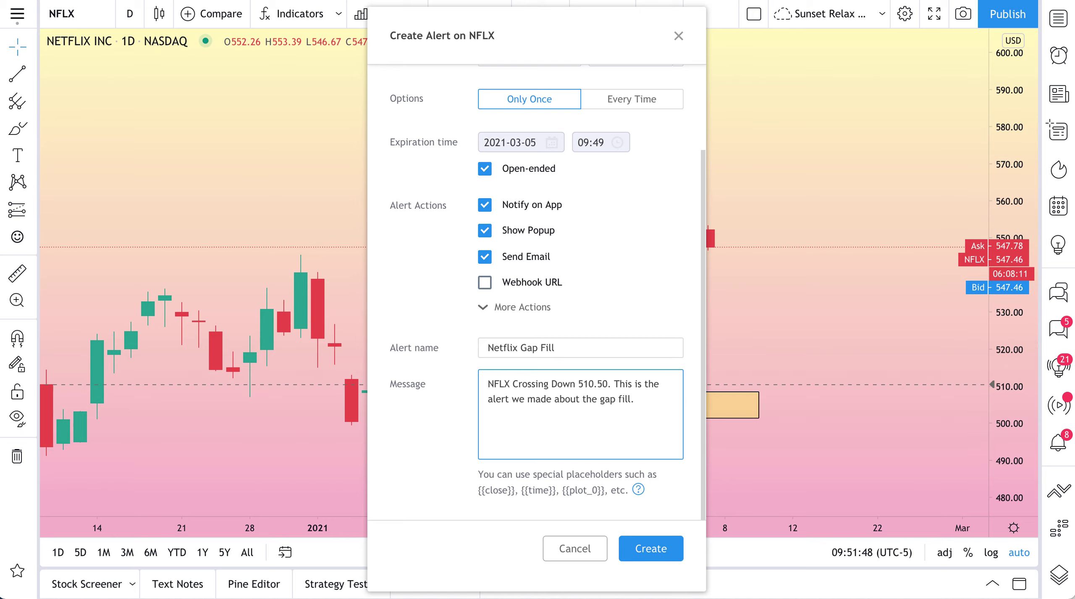
pyautogui.write(' Youtube video explainer.')
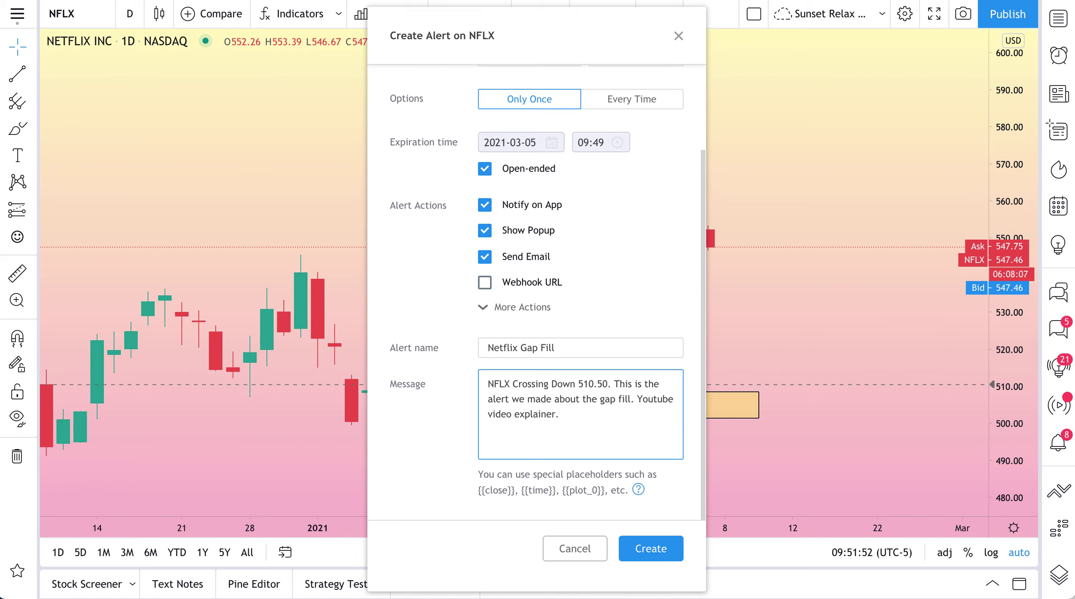
pyautogui.click(556, 346)
pyautogui.moveTo(584, 347); pyautogui.dragTo(486, 347)
pyautogui.click(515, 386)
pyautogui.moveTo(489, 385); pyautogui.dragTo(579, 419)
pyautogui.click(578, 419)
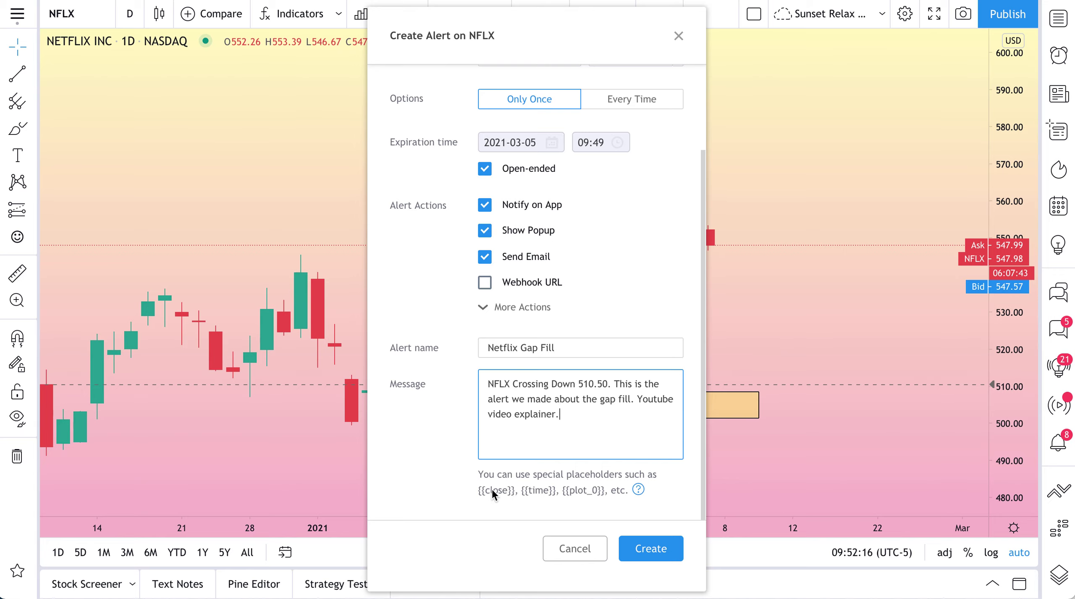
# Create the Netflix Gap Fill alert and sort the Alerts panel by Date created, newest first.
pyautogui.click(655, 548)
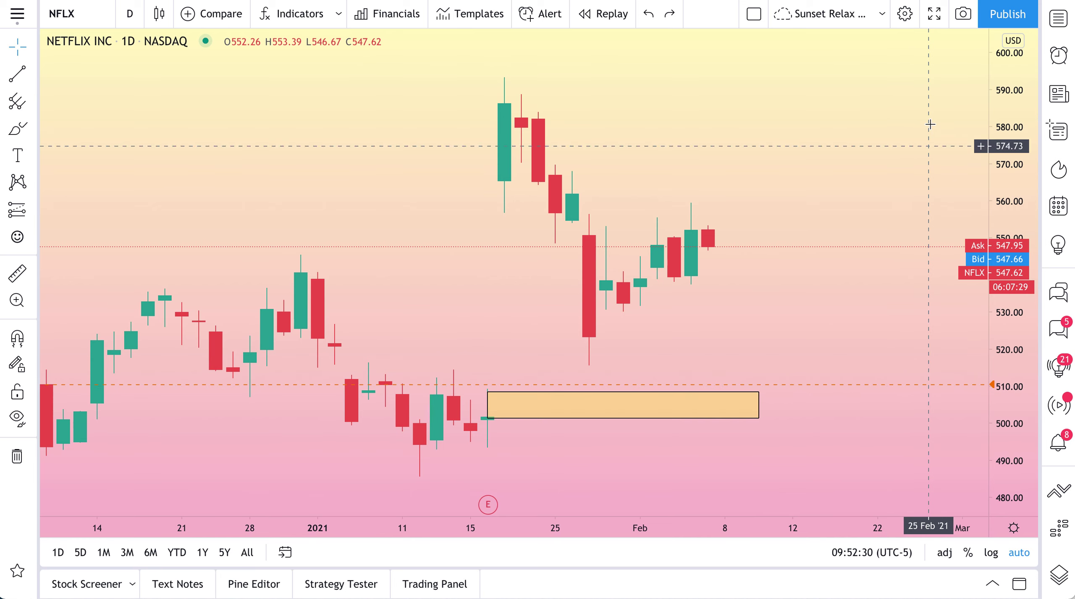
pyautogui.click(1058, 58)
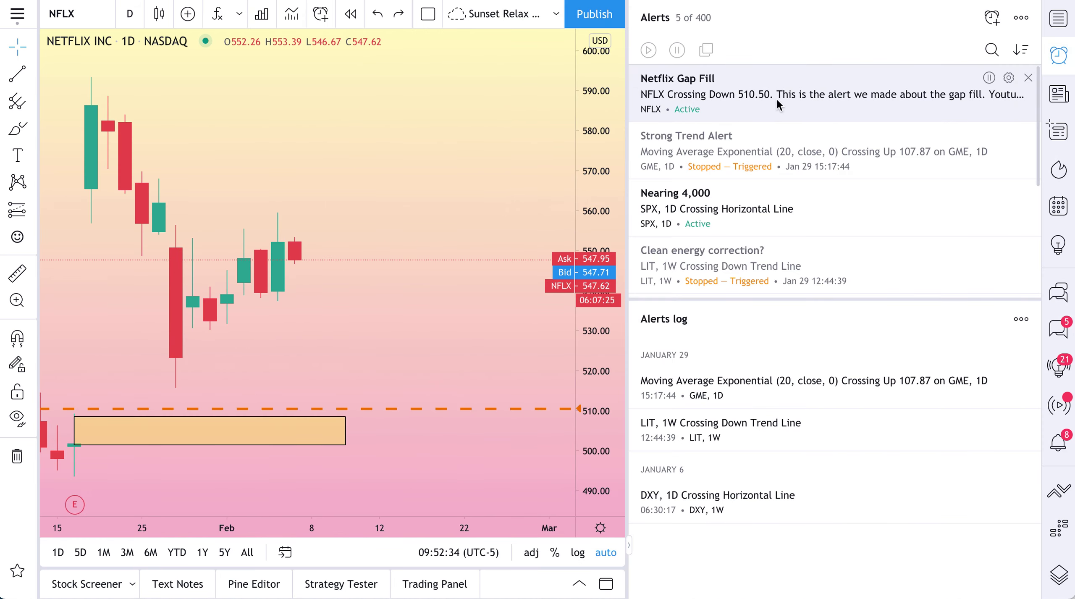
pyautogui.click(1013, 50)
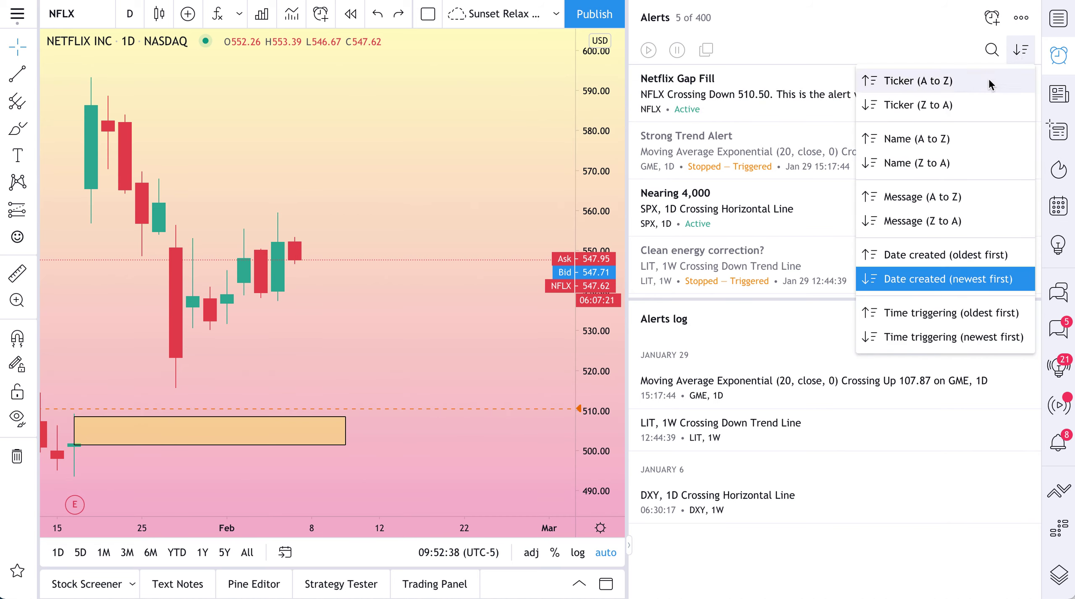
pyautogui.click(937, 279)
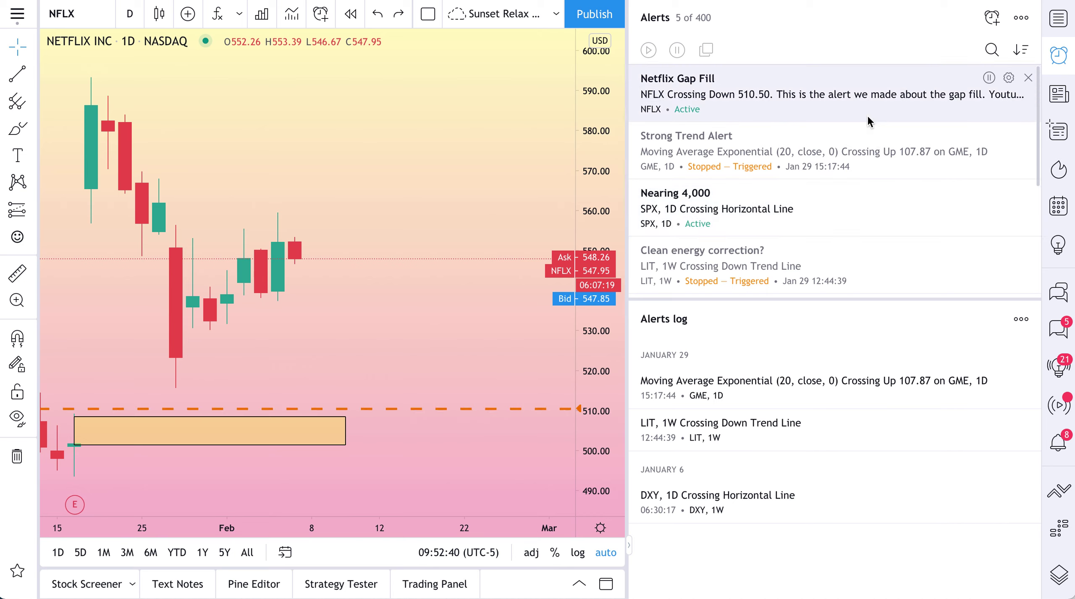
pyautogui.moveTo(853, 178)
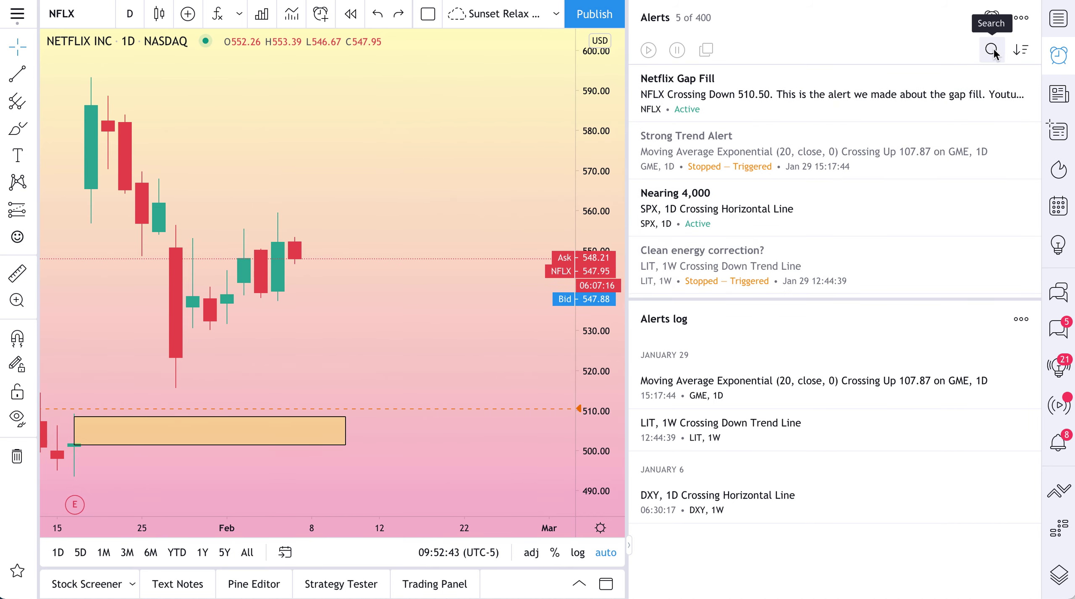
pyautogui.moveTo(764, 107)
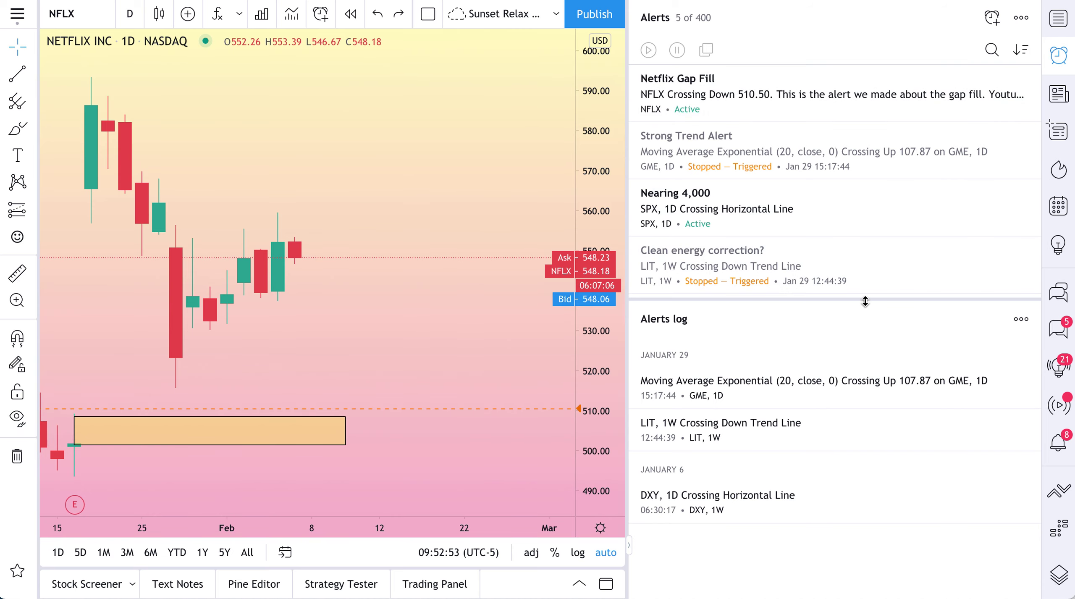
# Enlarge the alerts list to show six alerts down to Dollar double bottom, above a shorter log.
pyautogui.moveTo(865, 301); pyautogui.dragTo(835, 412)
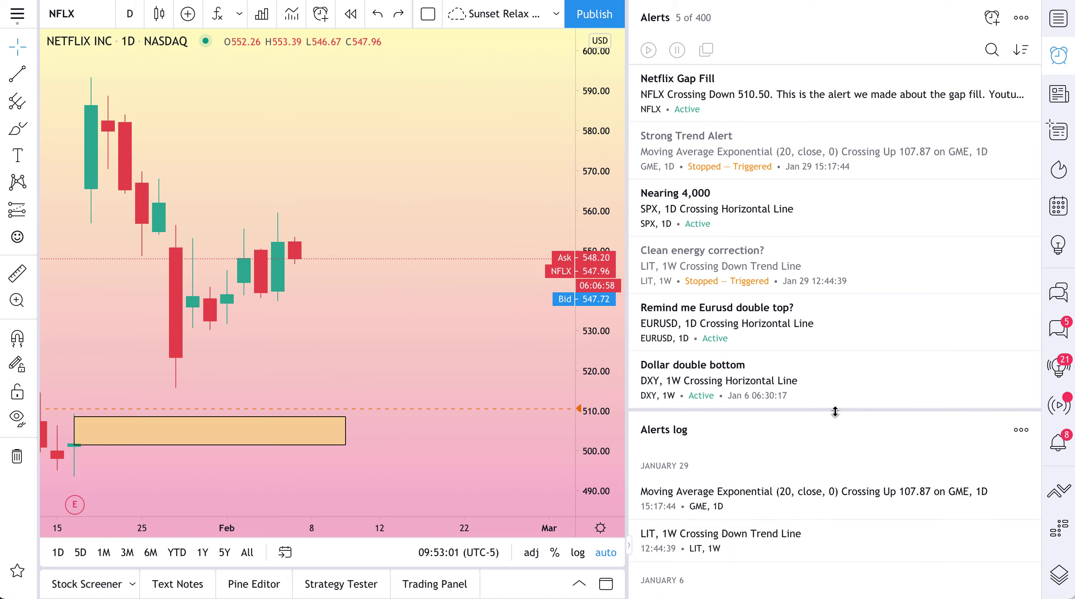
pyautogui.click(1011, 430)
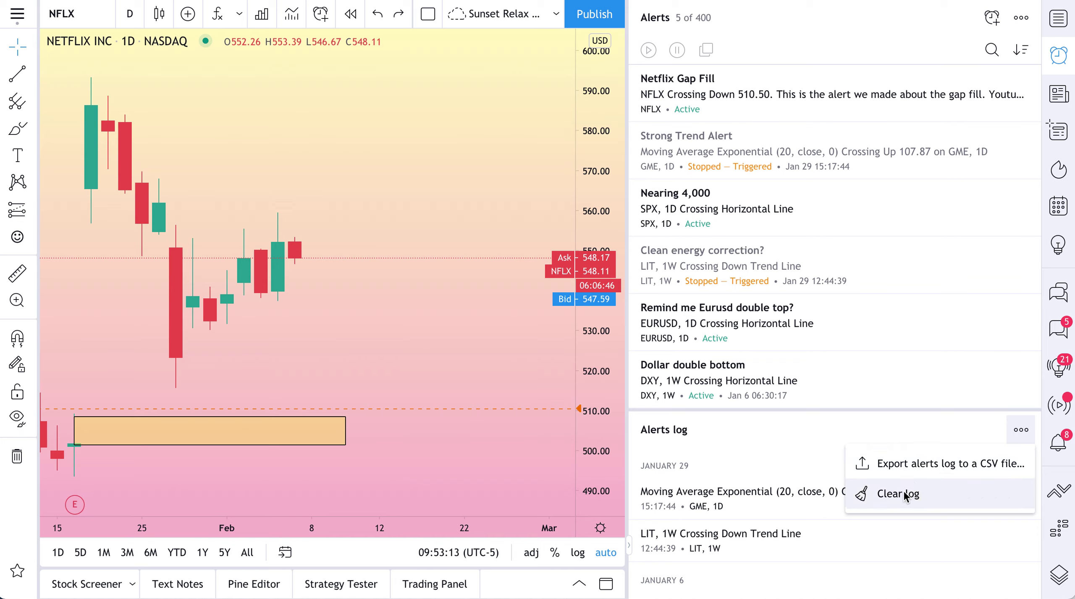
pyautogui.click(1010, 434)
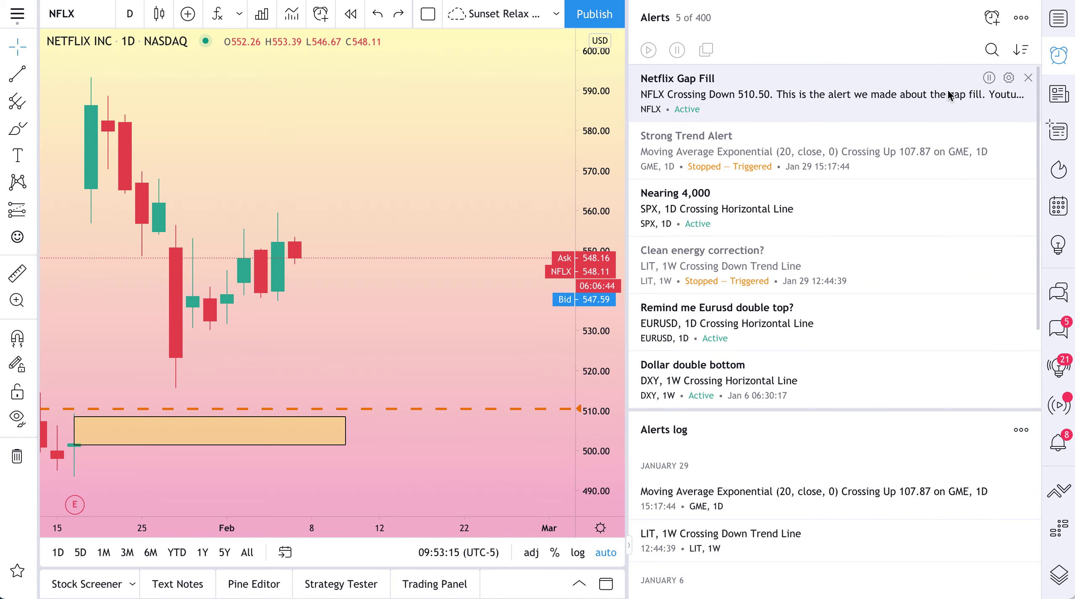
# Widen the NFLX chart, narrow the alerts panel, and zoom out to show the 510.50 alert line.
pyautogui.moveTo(621, 164); pyautogui.dragTo(825, 184)
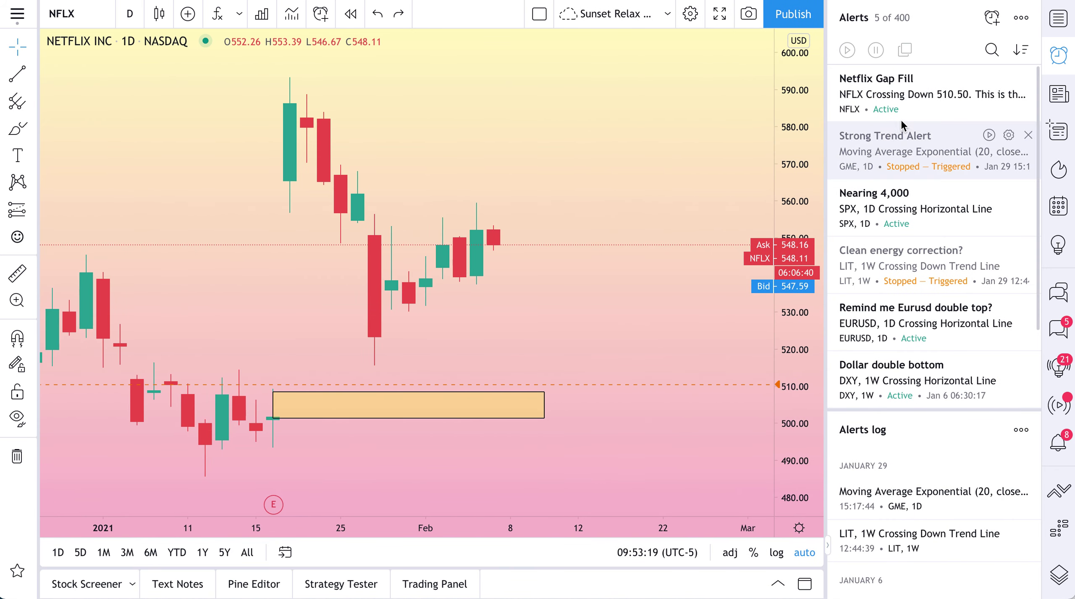
pyautogui.moveTo(902, 125)
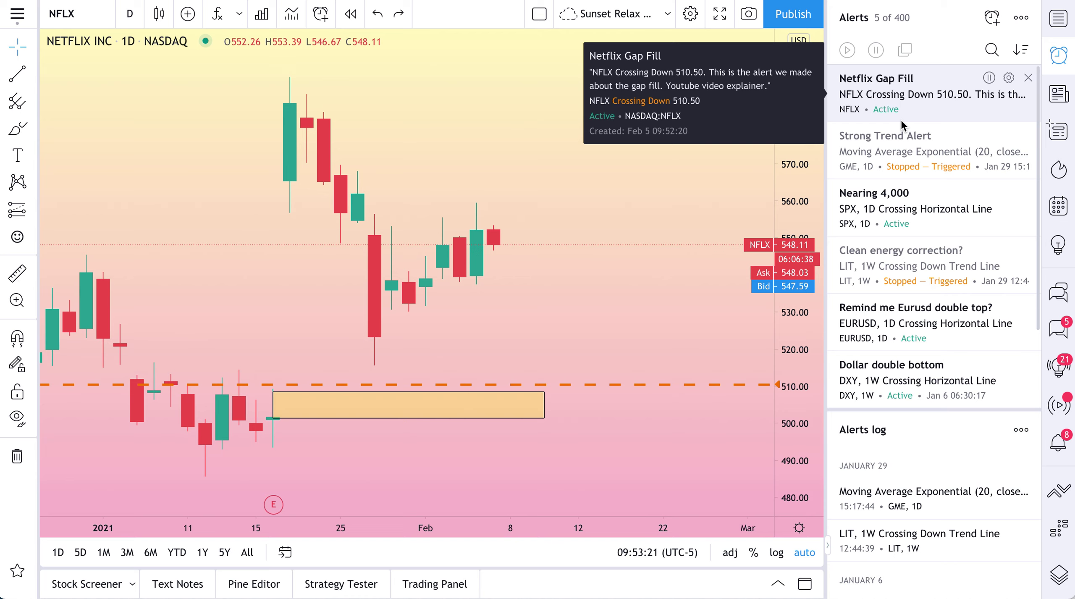
pyautogui.moveTo(926, 233)
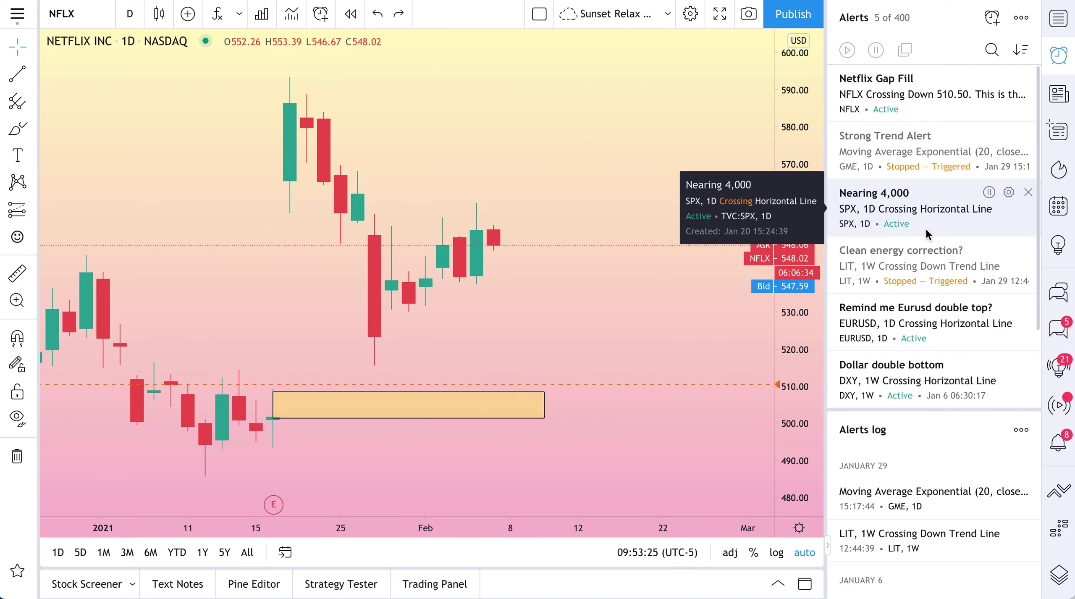
pyautogui.moveTo(894, 333)
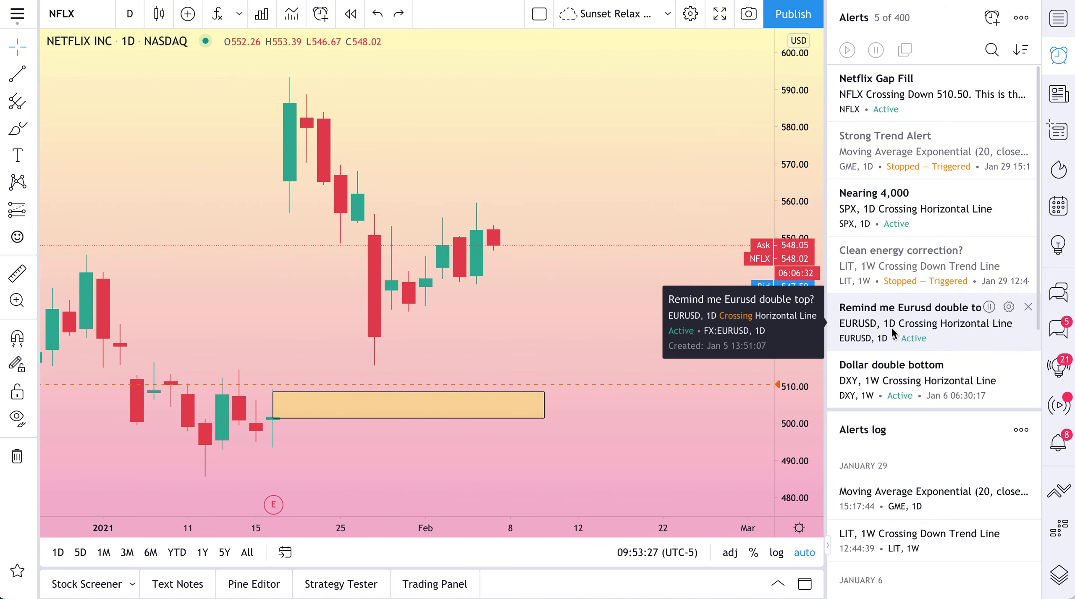
pyautogui.scroll(-3, 546, 269)
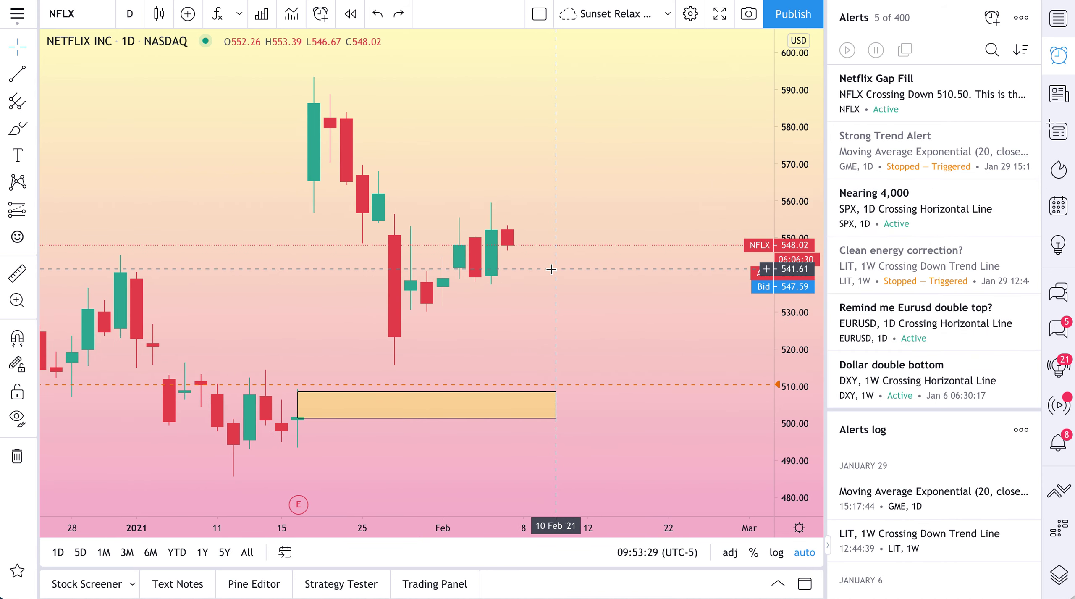
pyautogui.scroll(-2, 550, 270)
pyautogui.click(558, 392)
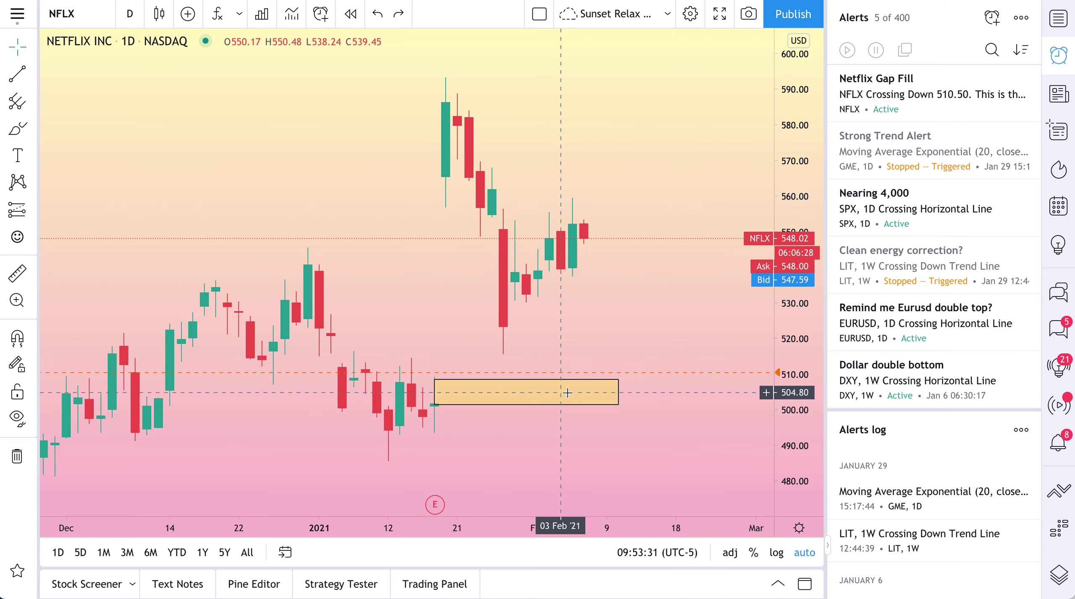
pyautogui.click(642, 381)
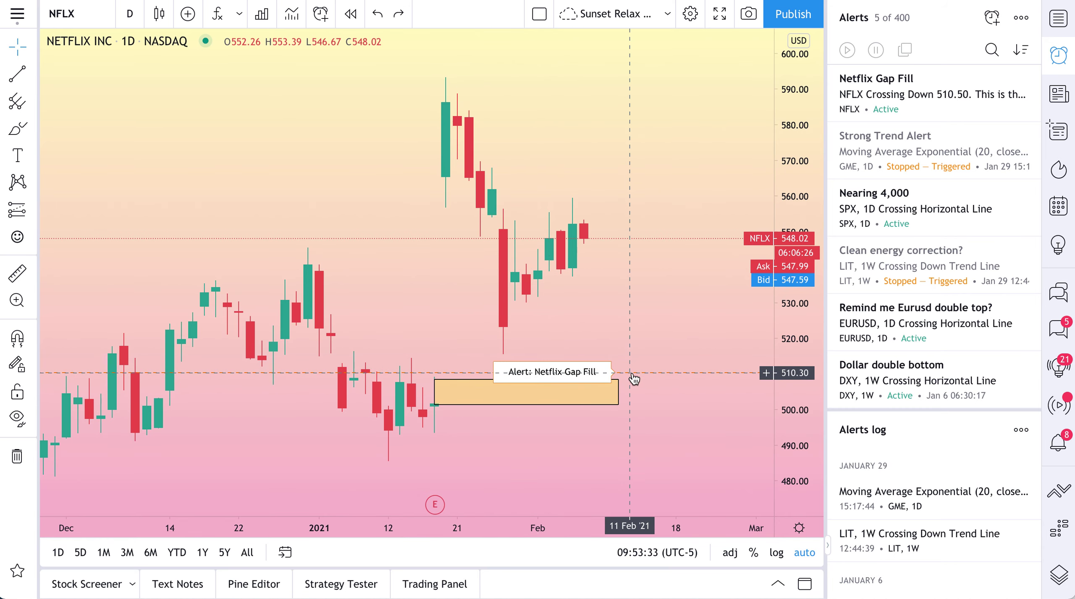
# Load the Bitstamp BTCUSD daily chart after briefly trying ETHUSD, and zoom out to the January peak.
pyautogui.write('BT')
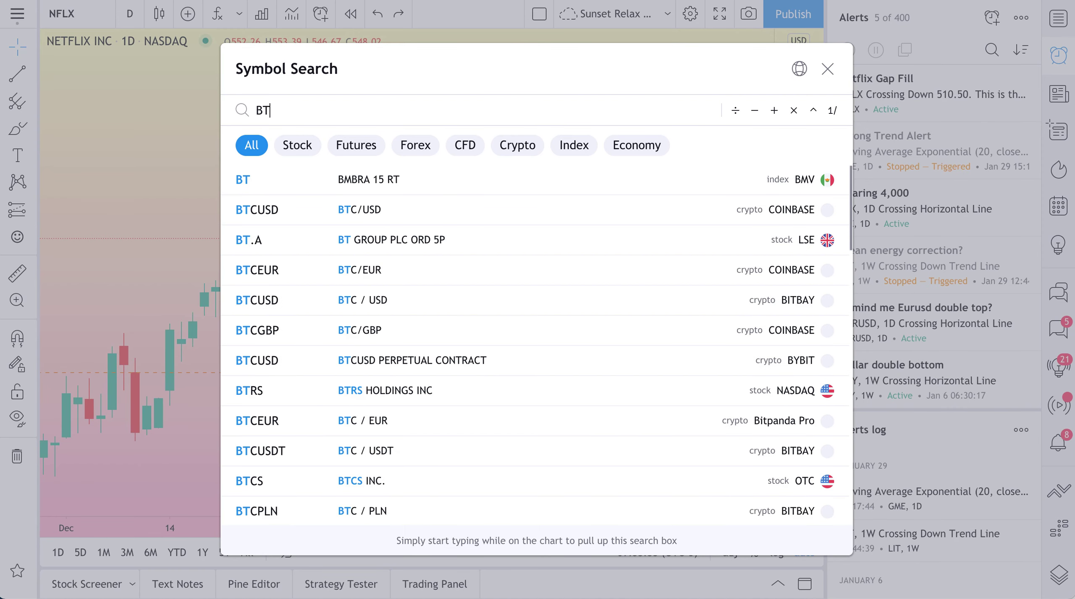
pyautogui.write('CUSD')
pyautogui.press('Return')
pyautogui.click(79, 14)
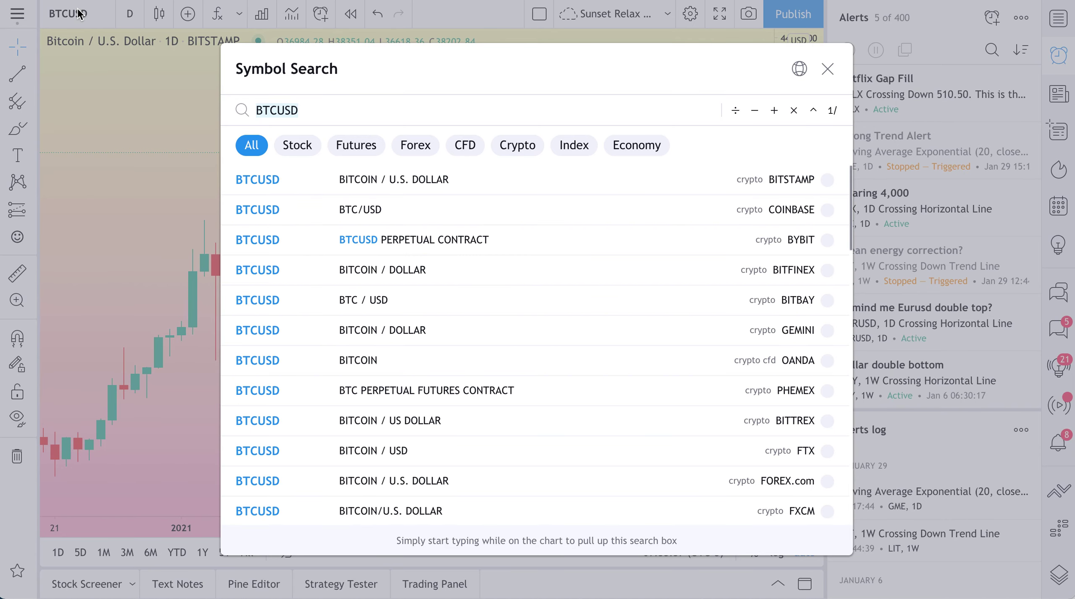
pyautogui.write('ETHUSD')
pyautogui.press('Return')
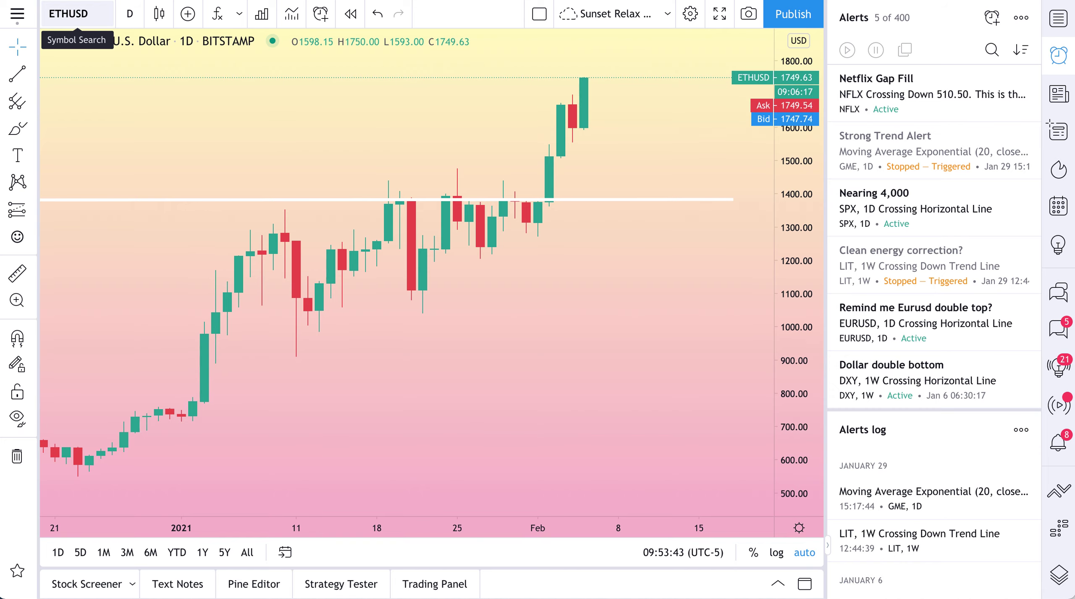
pyautogui.click(68, 16)
pyautogui.write('BTCUSD')
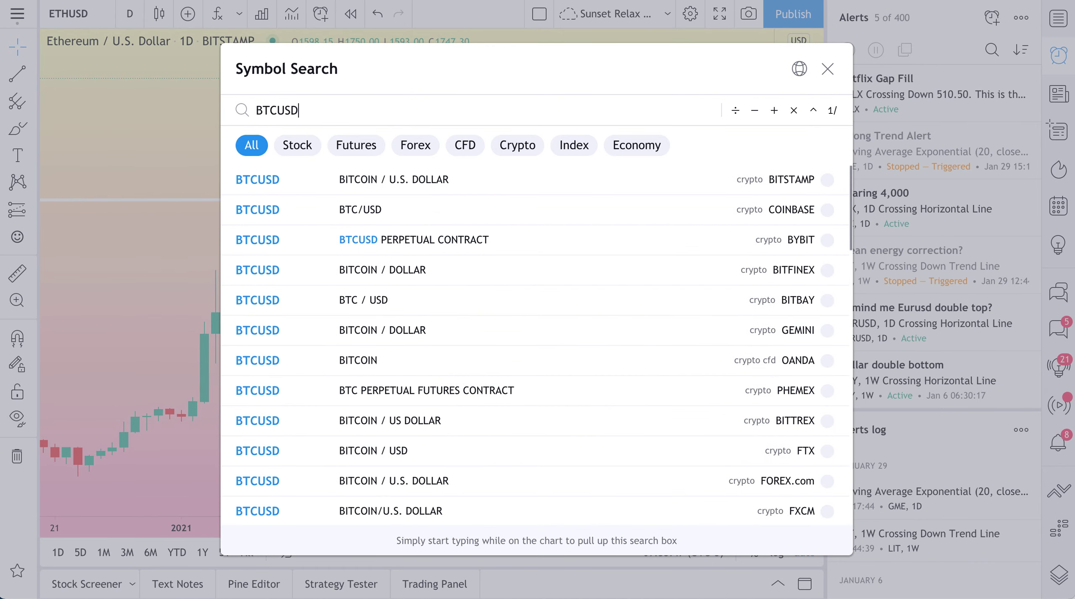
pyautogui.press('Return')
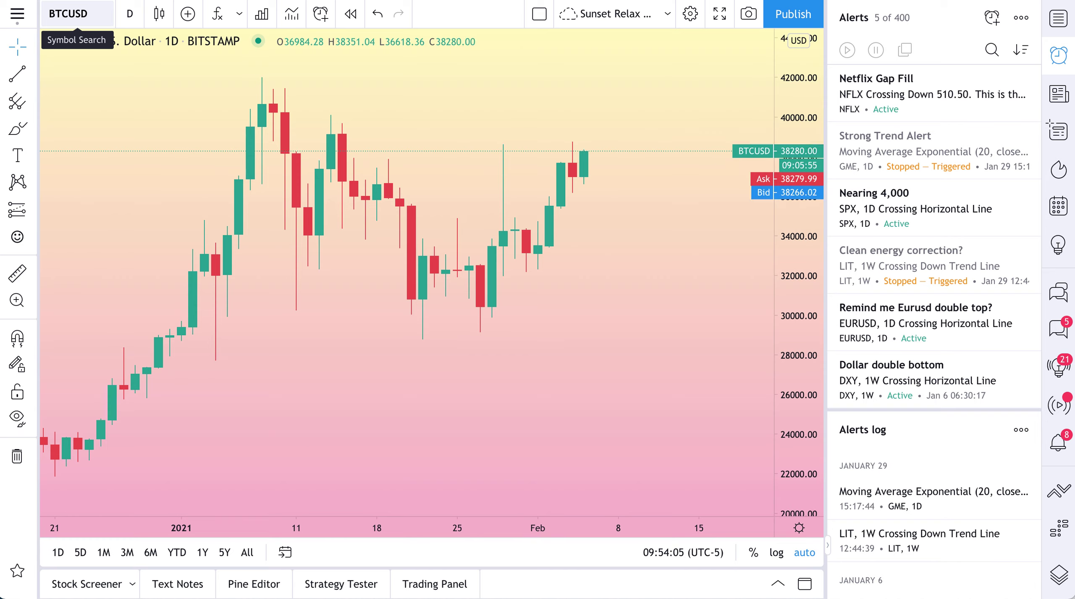
pyautogui.scroll(-2, 404, 267)
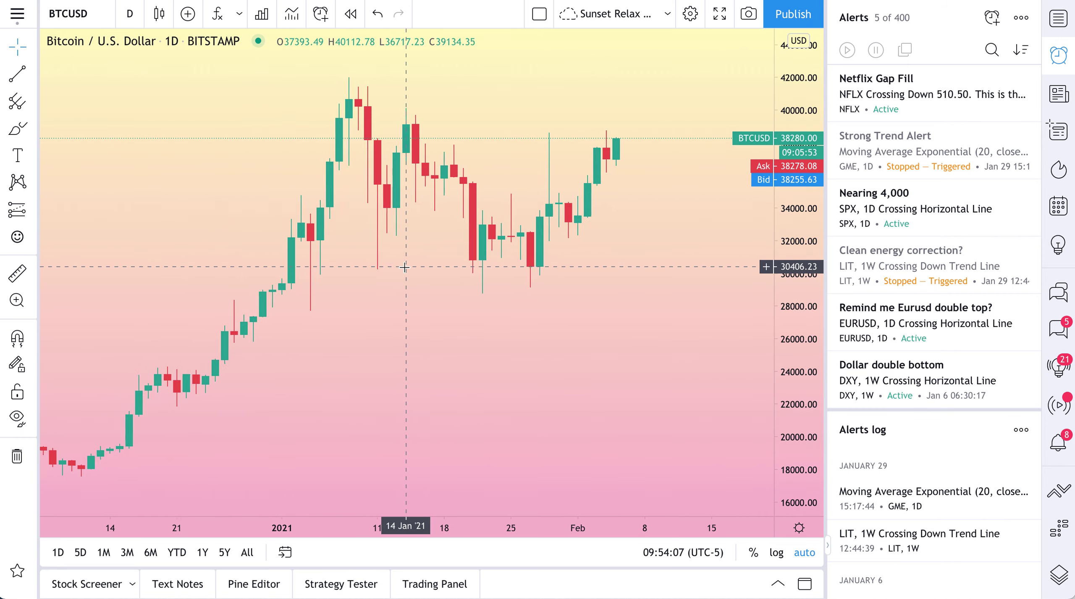
pyautogui.scroll(-3, 405, 267)
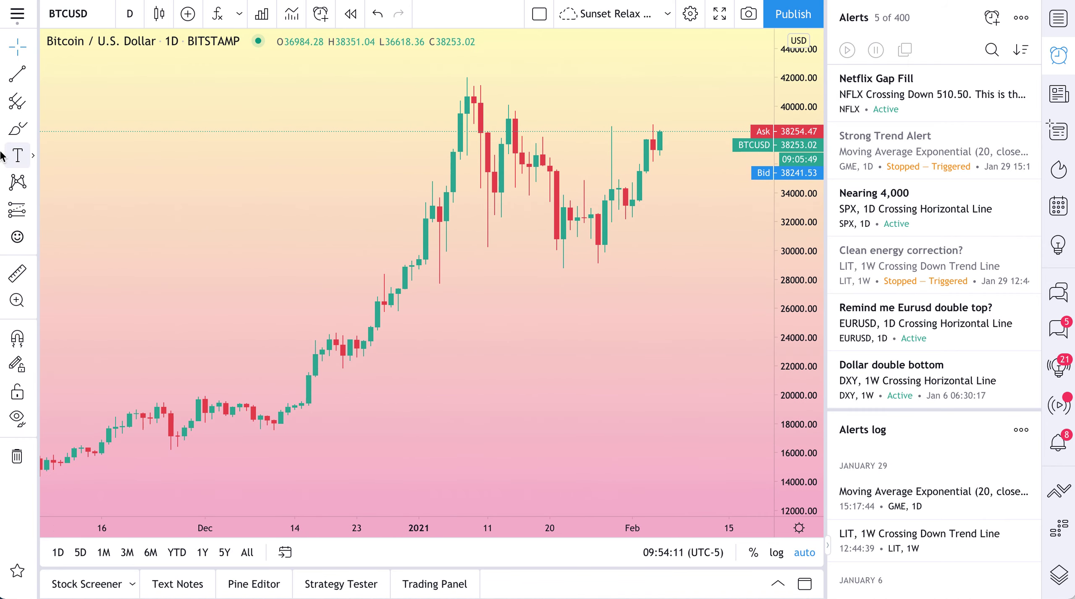
# Sketch a freehand brush stroke around the January peak, then undo it.
pyautogui.click(17, 128)
pyautogui.moveTo(472, 80); pyautogui.dragTo(464, 100)
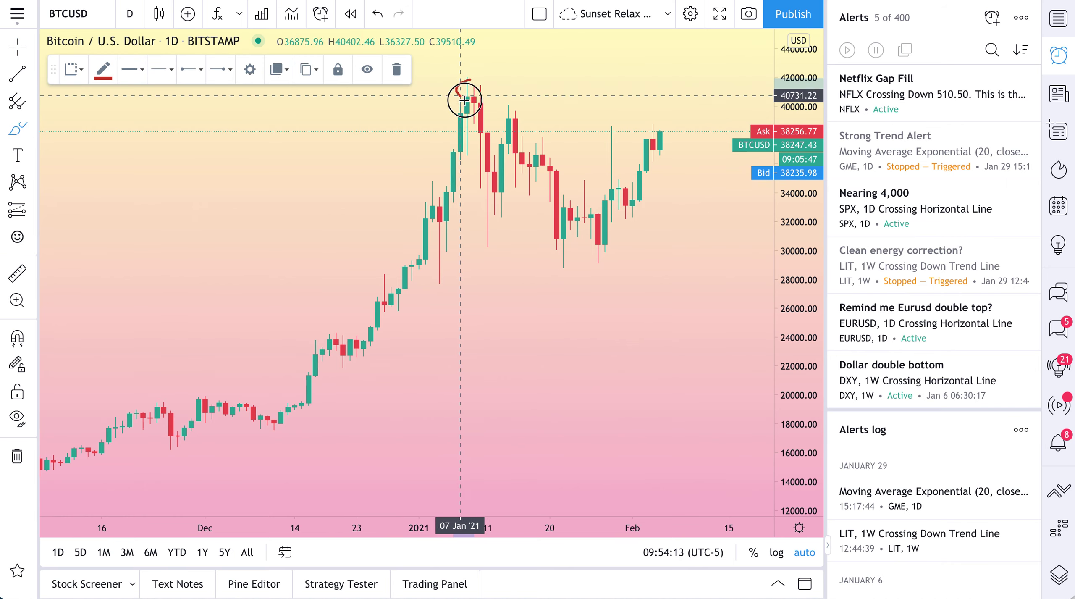
pyautogui.hotkey('ctrl', 'z')
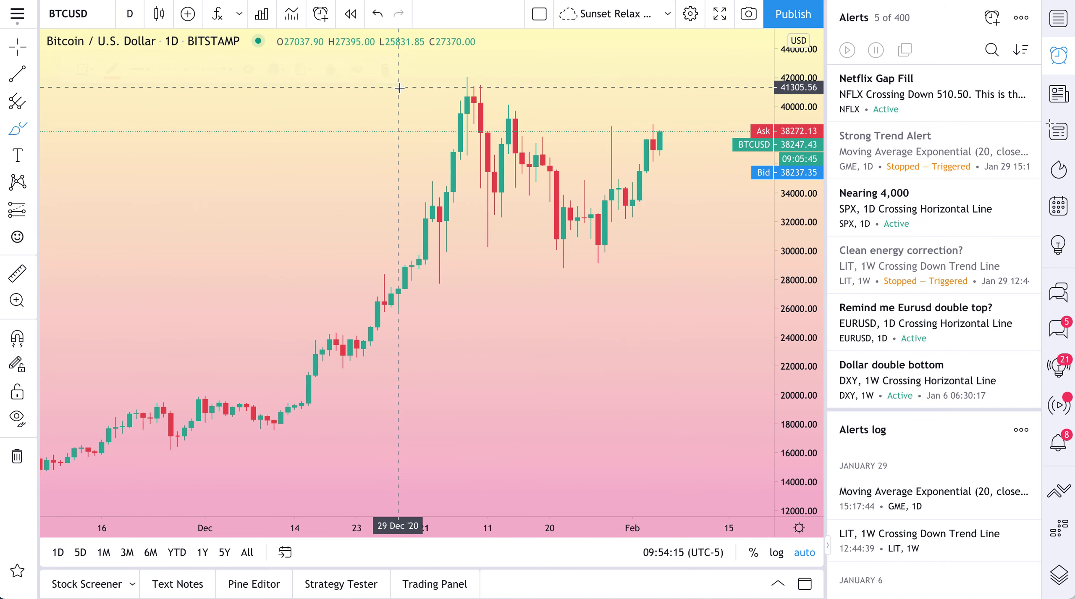
# Measure a price range from the latest candle up to the January high, then delete it.
pyautogui.click(33, 209)
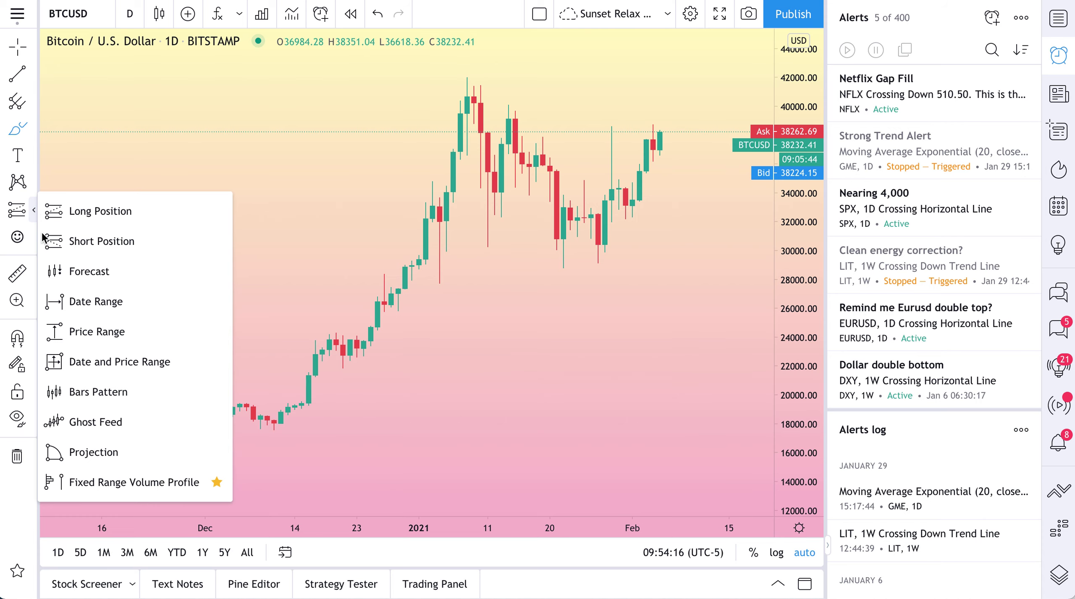
pyautogui.click(124, 337)
pyautogui.click(660, 131)
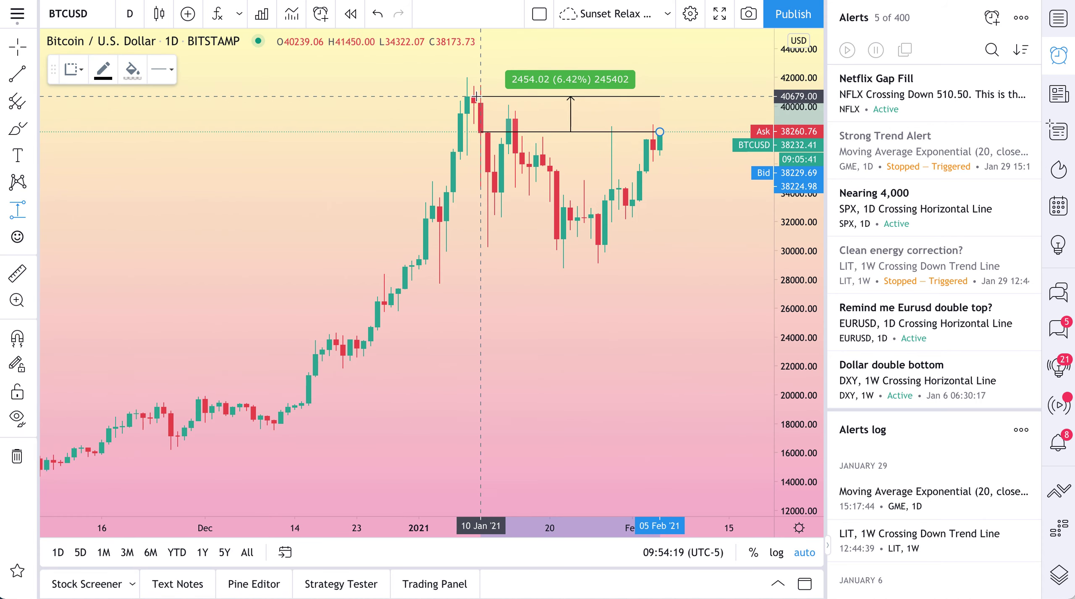
pyautogui.click(467, 77)
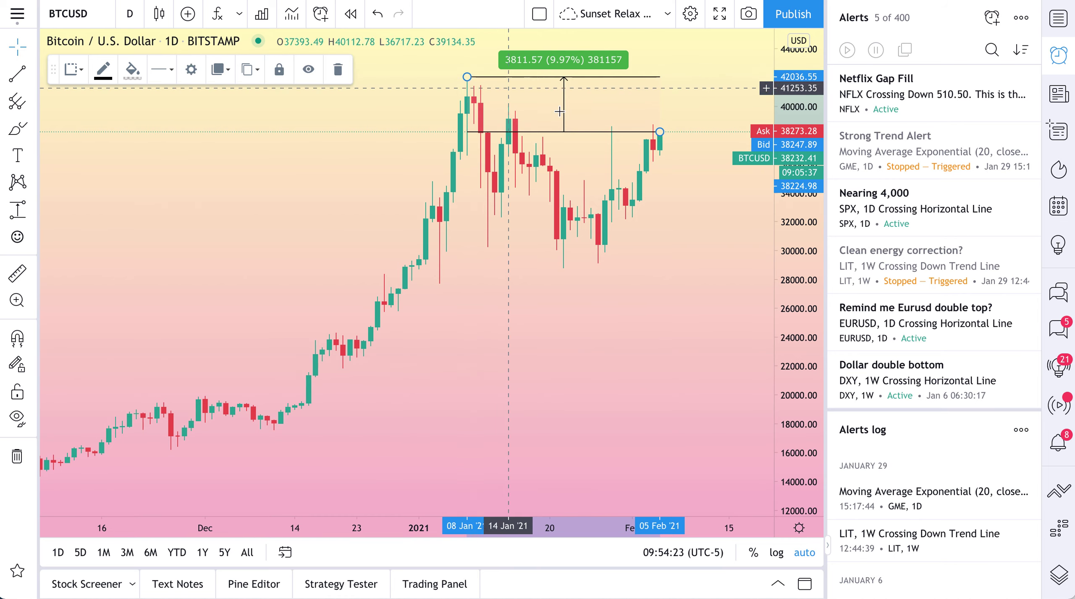
pyautogui.press('Delete')
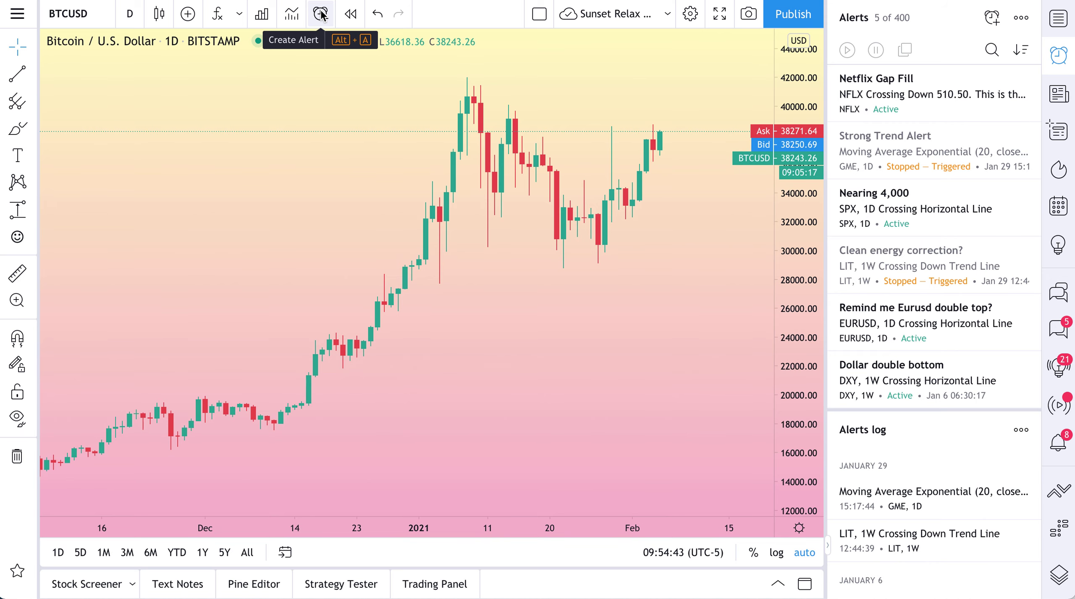
# Start a BTCUSD alert with condition Greater Than 42000, triggering Only Once.
pyautogui.click(320, 13)
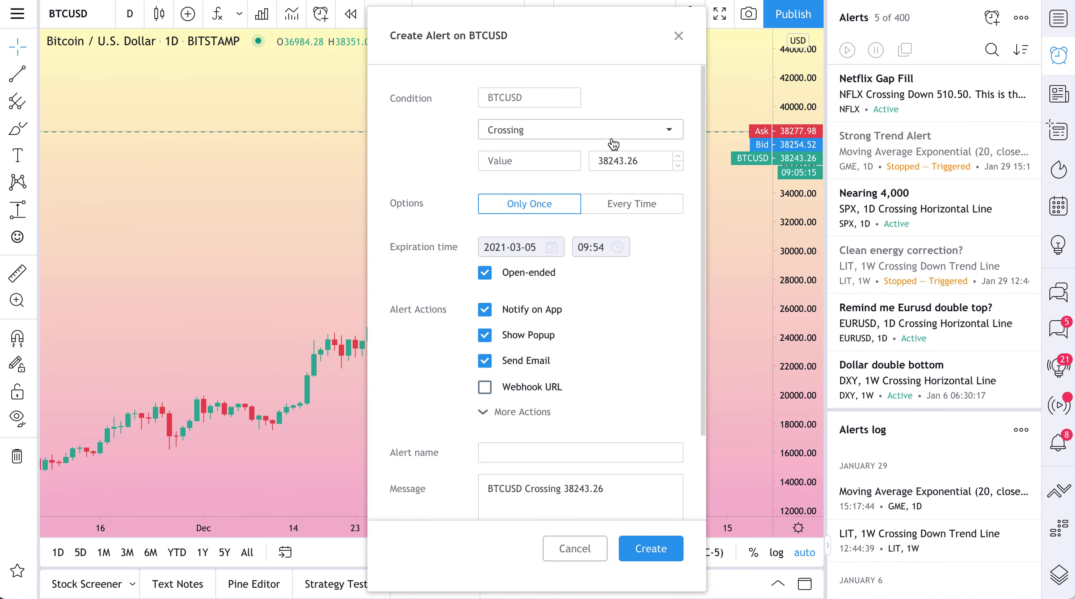
pyautogui.click(575, 133)
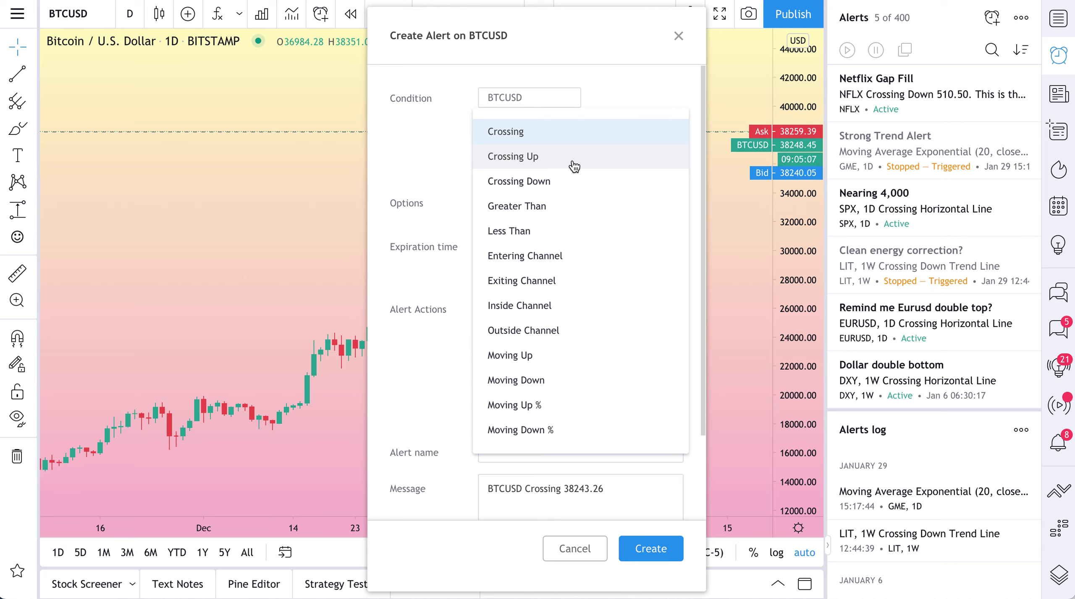
pyautogui.click(557, 206)
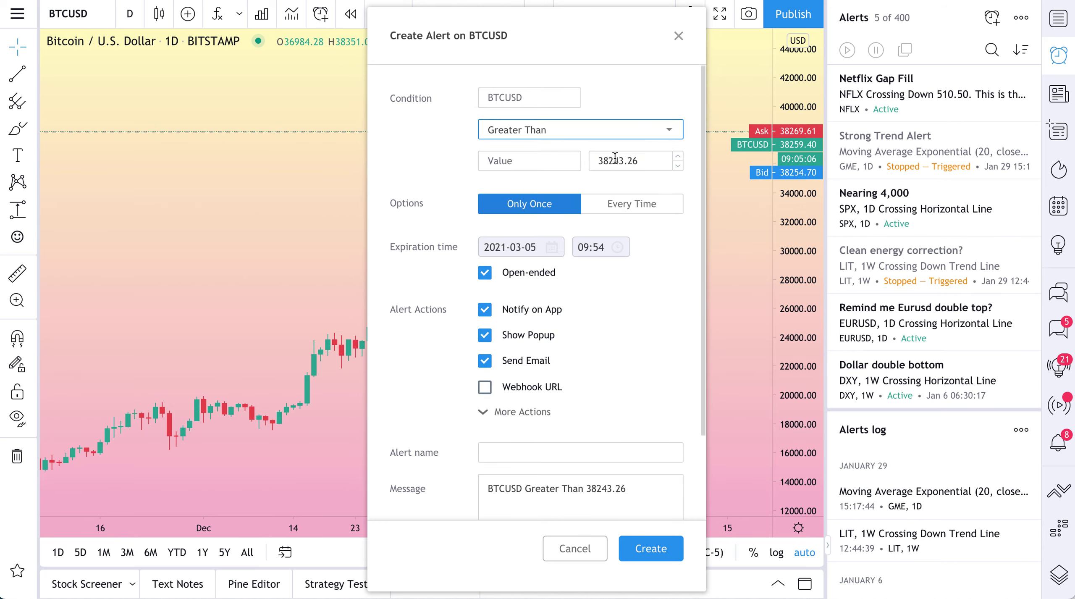
pyautogui.doubleClick(638, 157)
pyautogui.write('4300')
pyautogui.press('BackSpace')
pyautogui.press('BackSpace')
pyautogui.press('BackSpace')
pyautogui.write('2000')
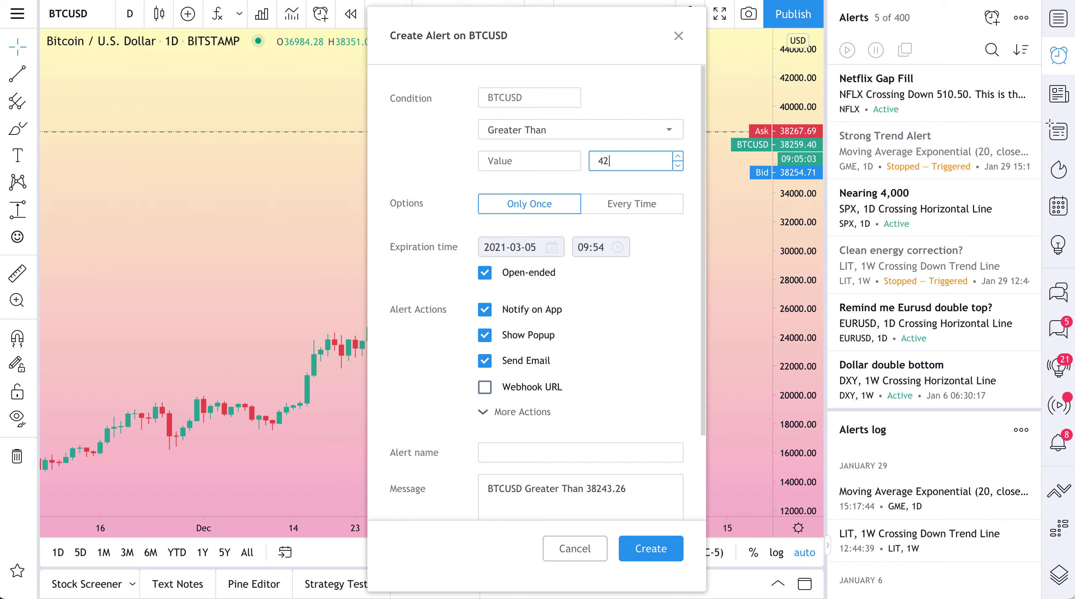
pyautogui.click(614, 99)
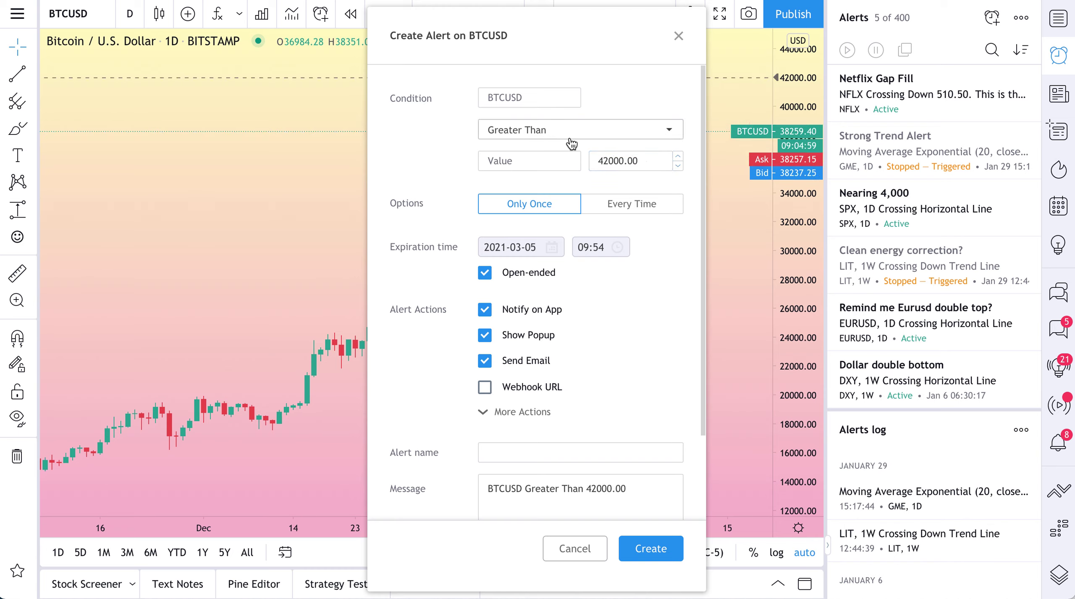
pyautogui.click(543, 206)
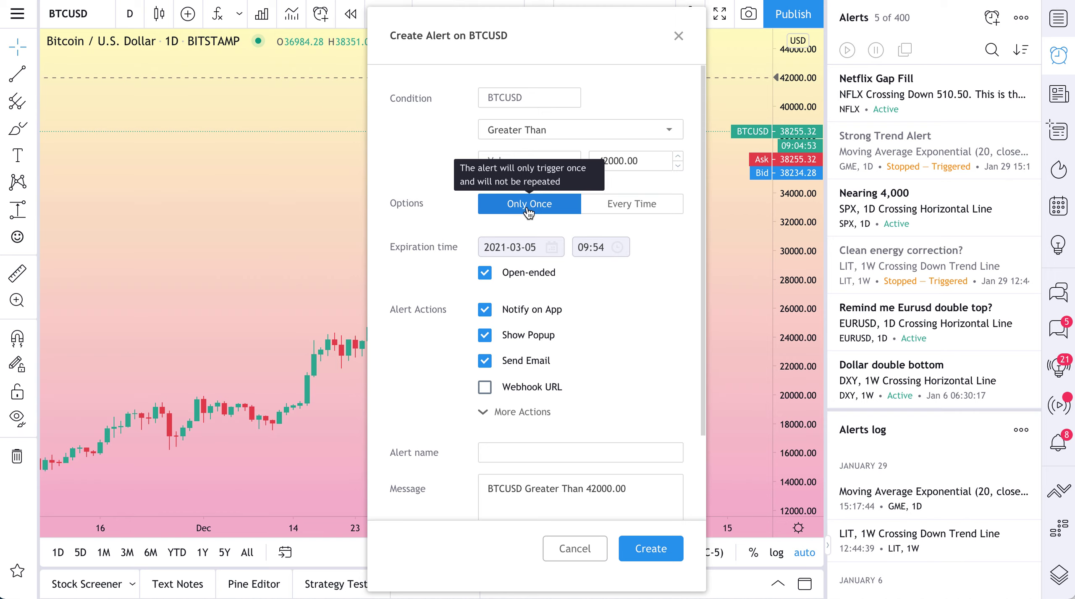
pyautogui.click(605, 207)
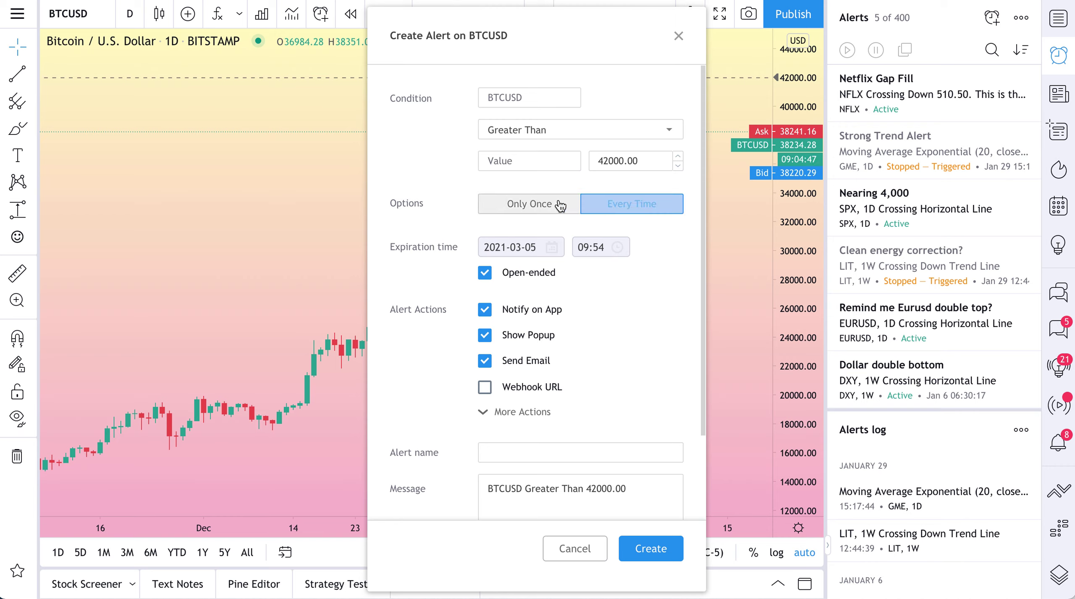
pyautogui.click(544, 205)
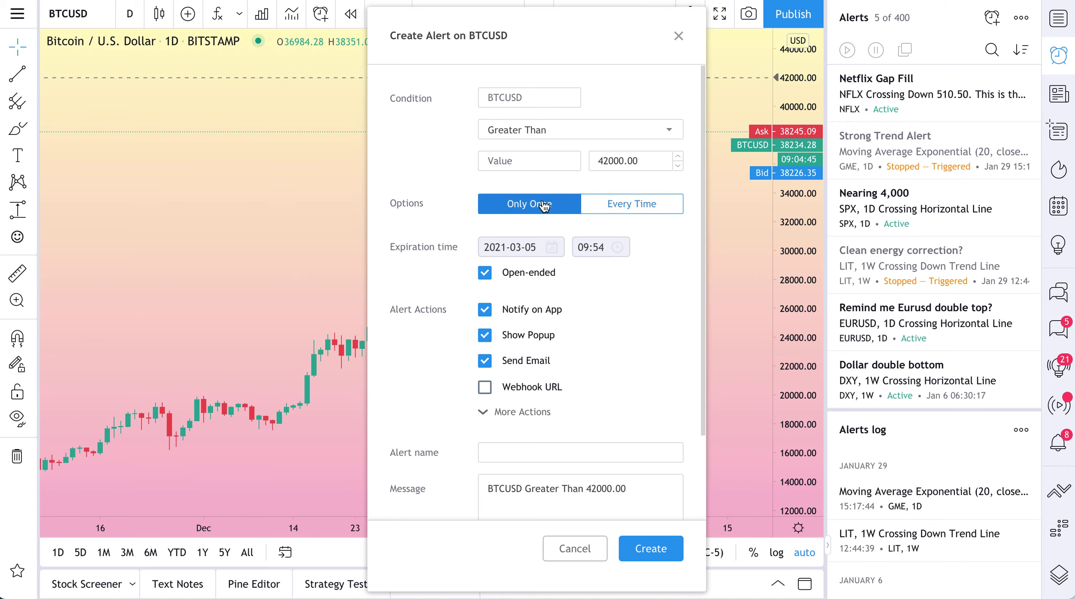
# Name the alert 'Bitcoin All-Time Highs', after glancing at More Actions.
pyautogui.scroll(-1, 577, 349)
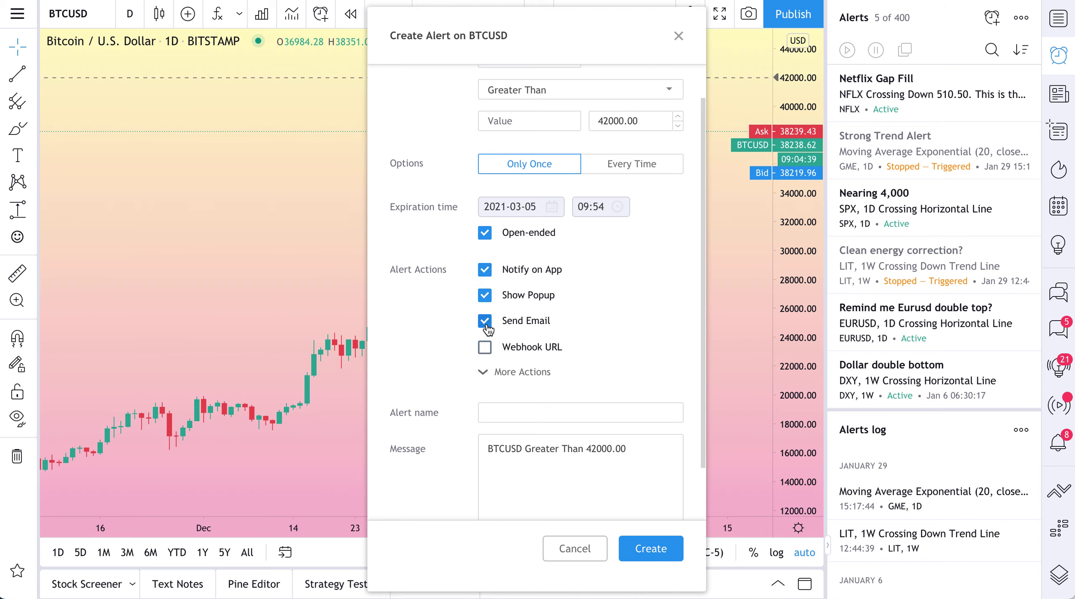
pyautogui.scroll(-1, 487, 372)
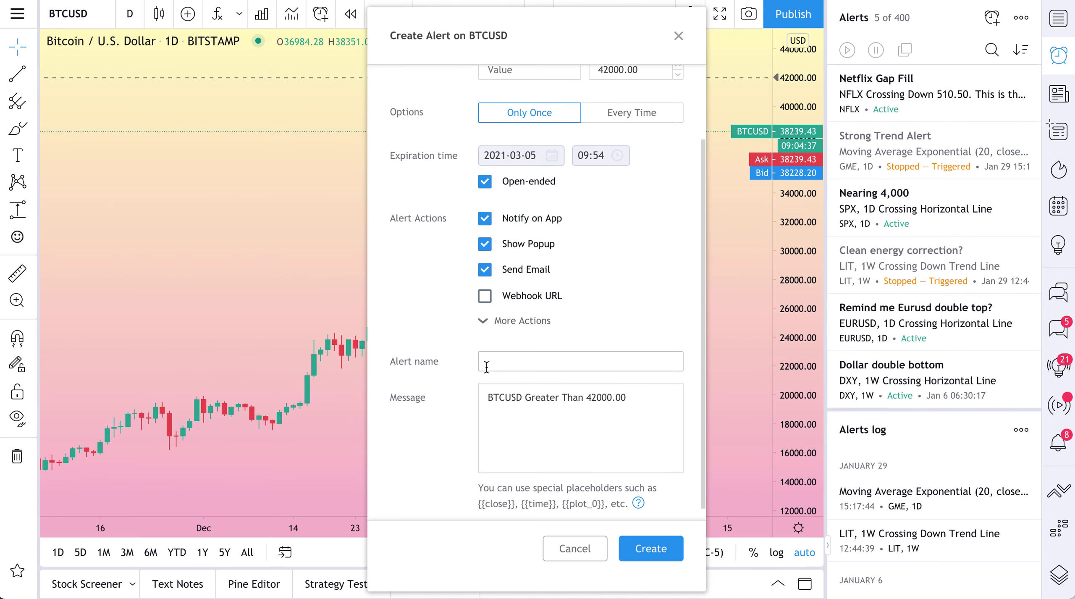
pyautogui.click(493, 322)
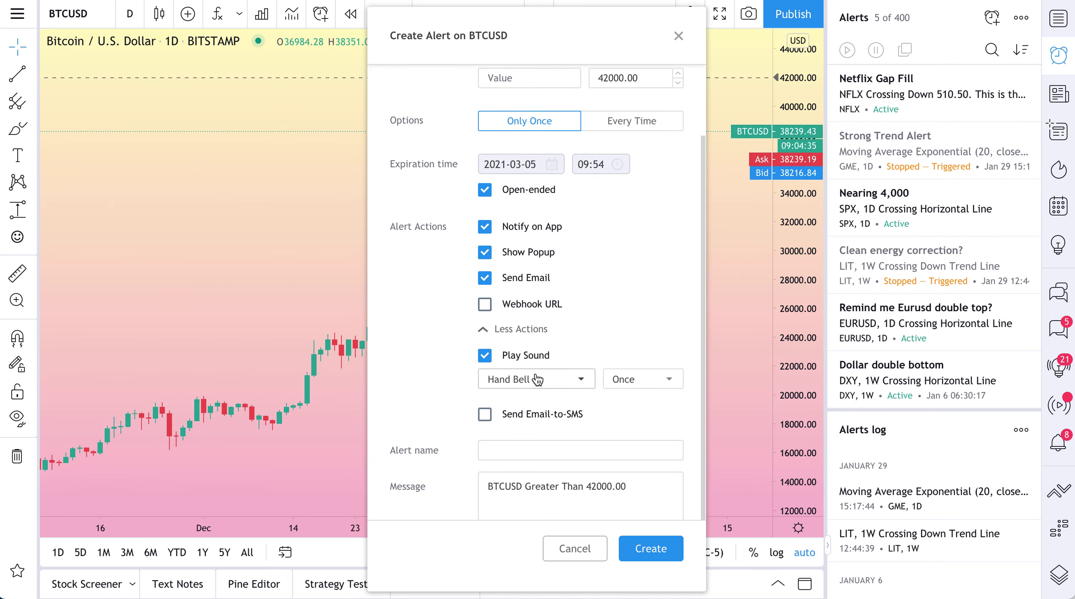
pyautogui.click(524, 332)
pyautogui.click(527, 346)
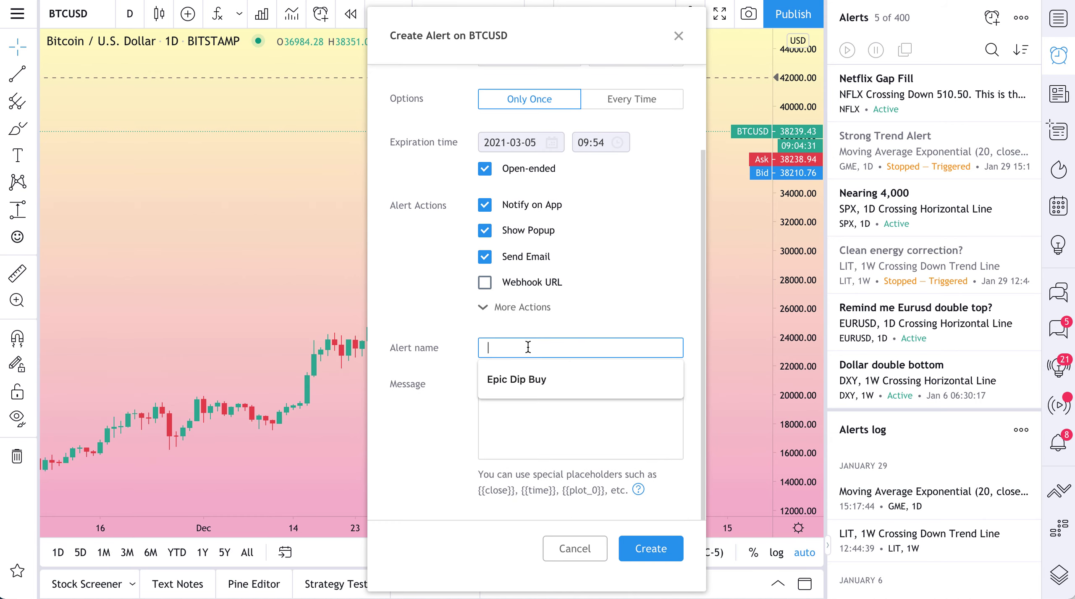
pyautogui.write('Bitcoin ')
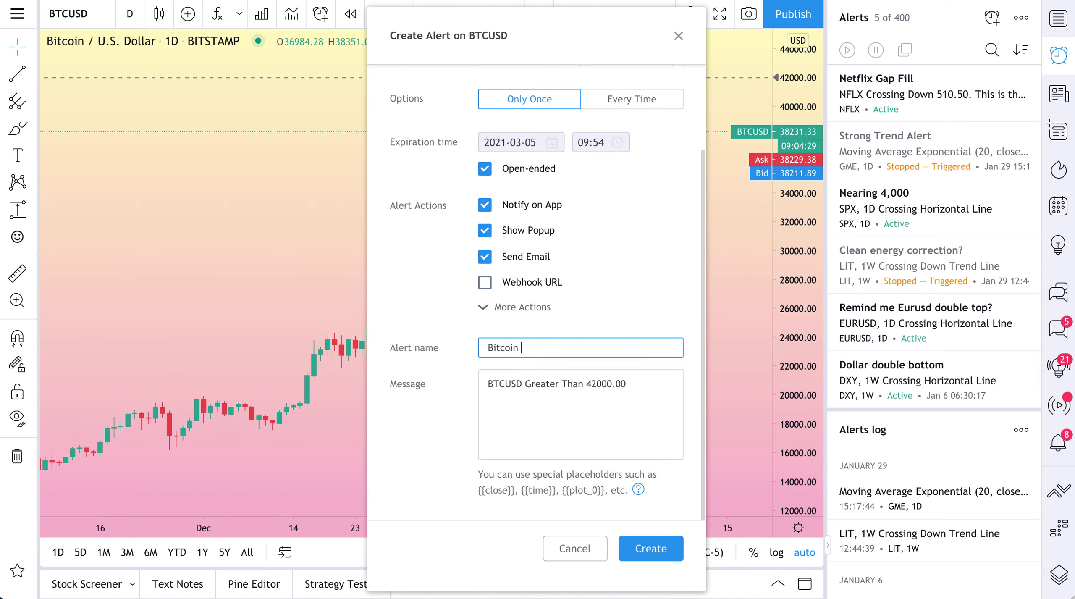
pyautogui.write('All-time H')
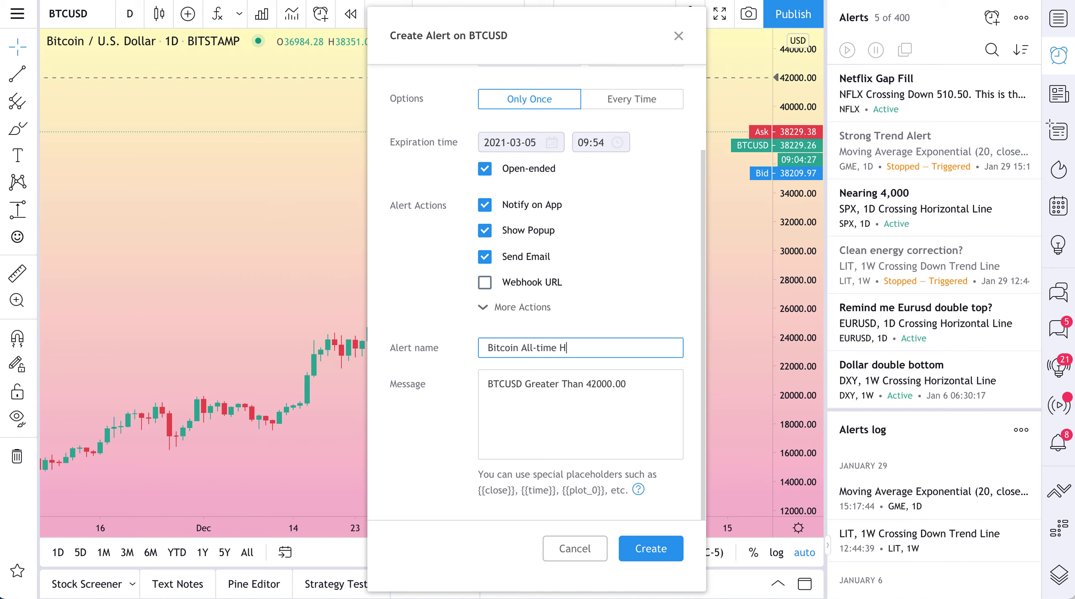
pyautogui.write('ighs')
pyautogui.click(542, 348)
pyautogui.press('BackSpace')
pyautogui.write('T')
# Append '. This also means Bitcoin is at all-time highs' to the alert message.
pyautogui.tripleClick(545, 385)
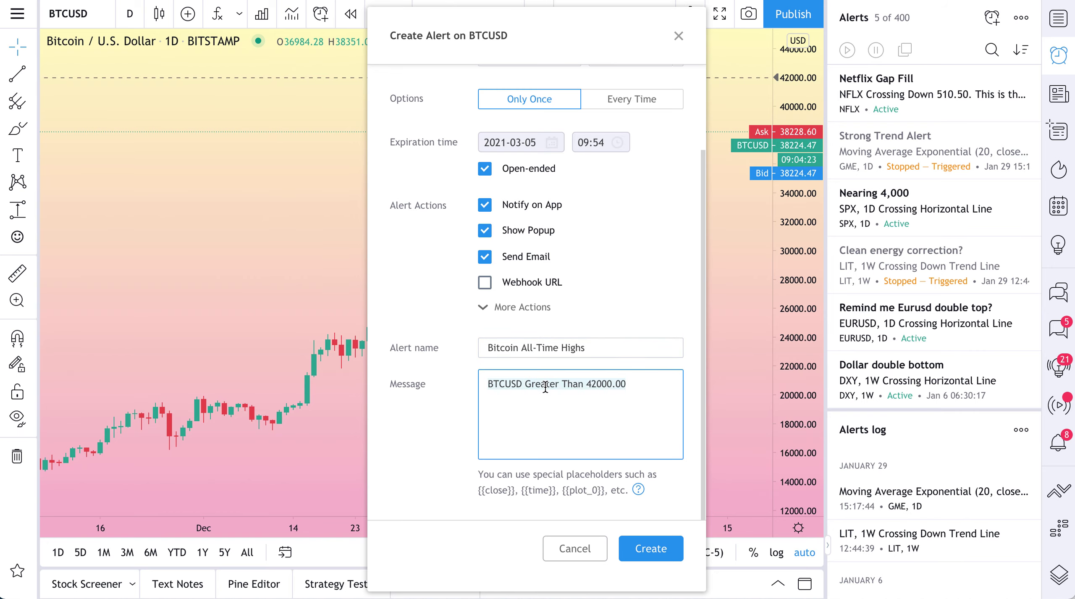
pyautogui.press('End')
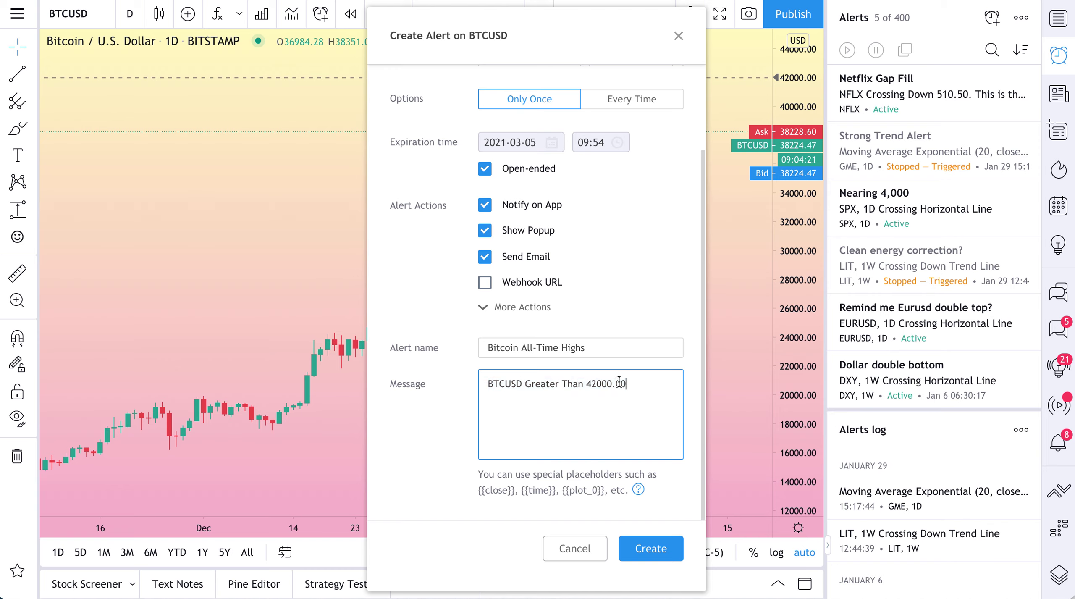
pyautogui.write('. This also means Bitcoi')
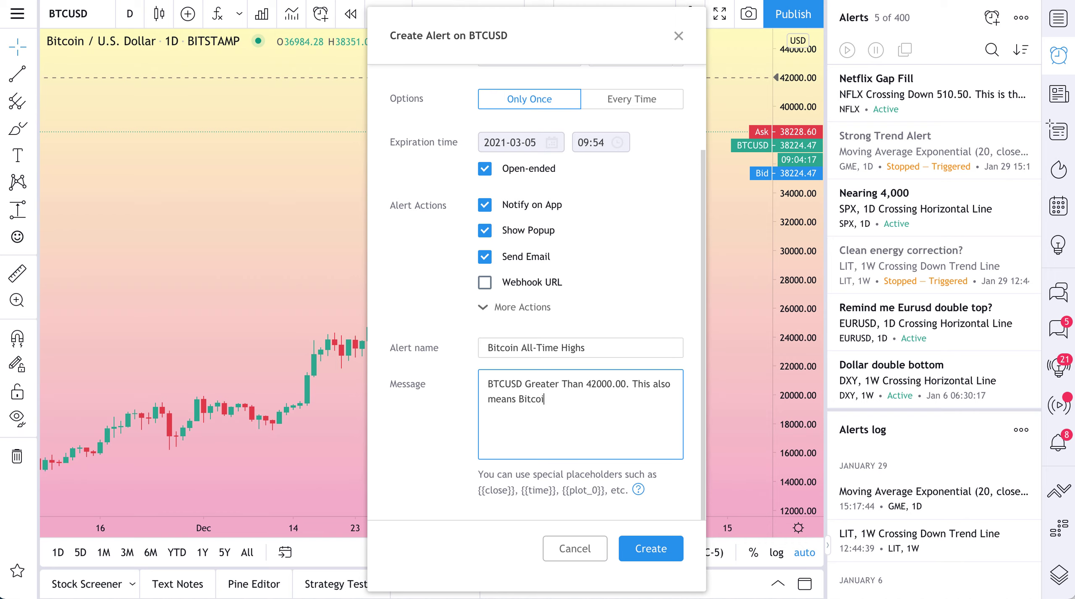
pyautogui.write('n is at all-time highs.')
# Save the alert and review the Bitcoin All-Time Highs and Netflix Gap Fill details in the Alerts list.
pyautogui.click(654, 551)
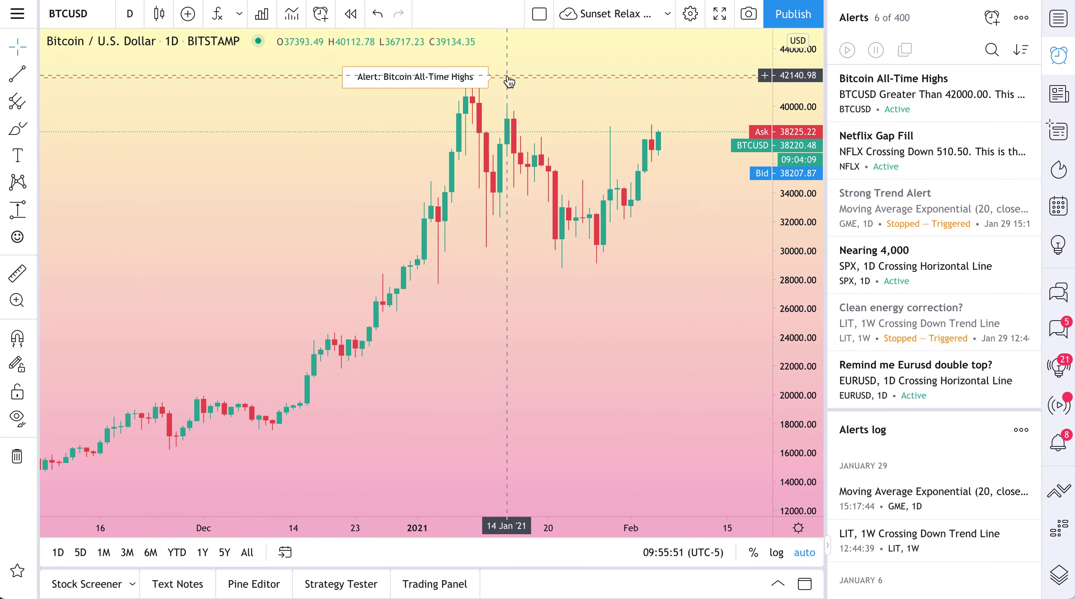
pyautogui.moveTo(912, 111)
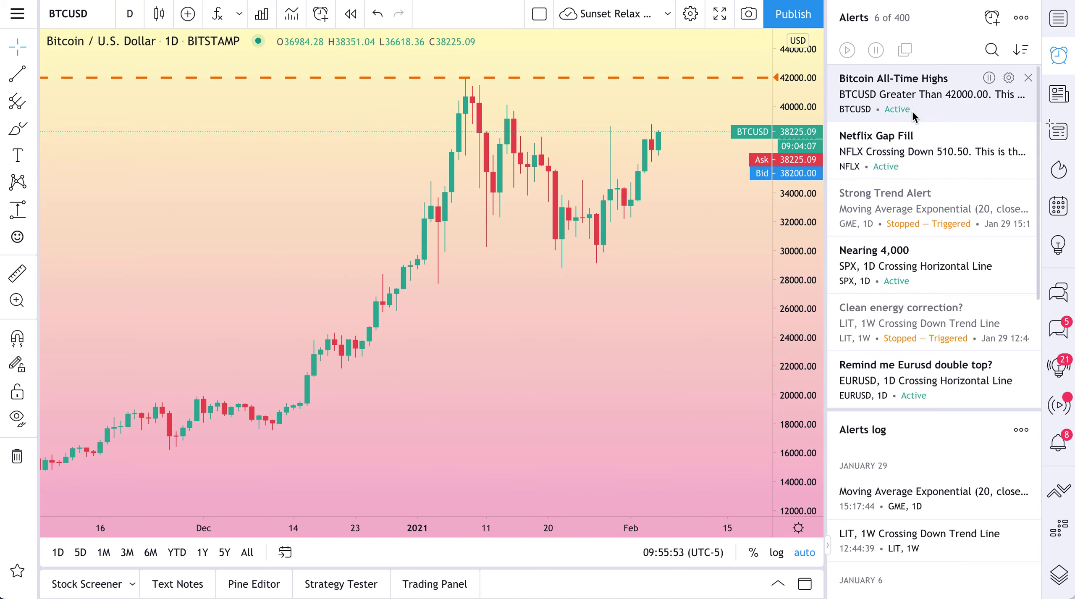
pyautogui.moveTo(915, 93)
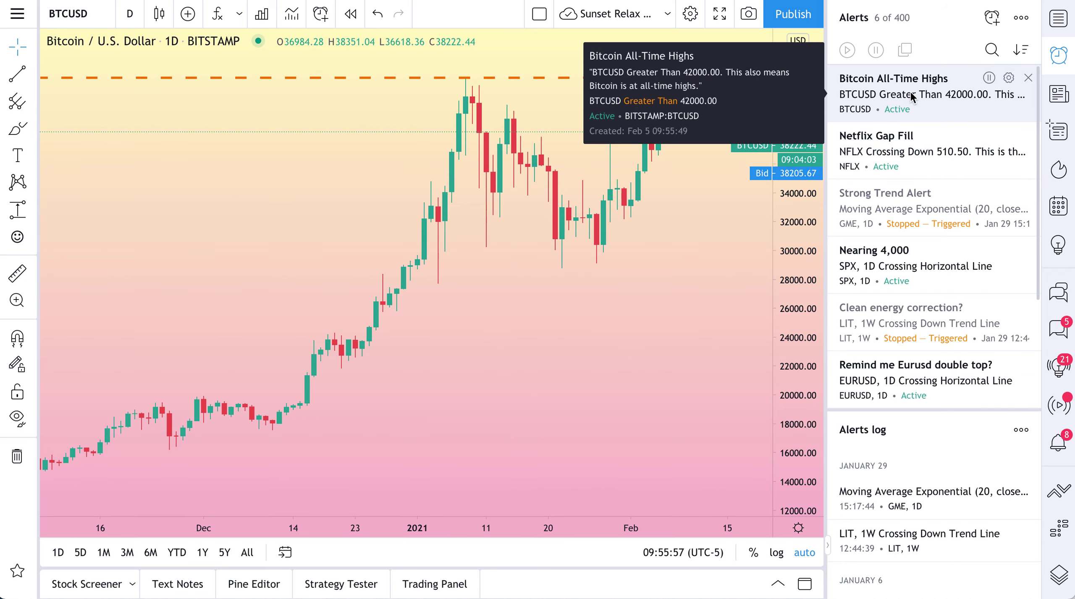
pyautogui.moveTo(913, 142)
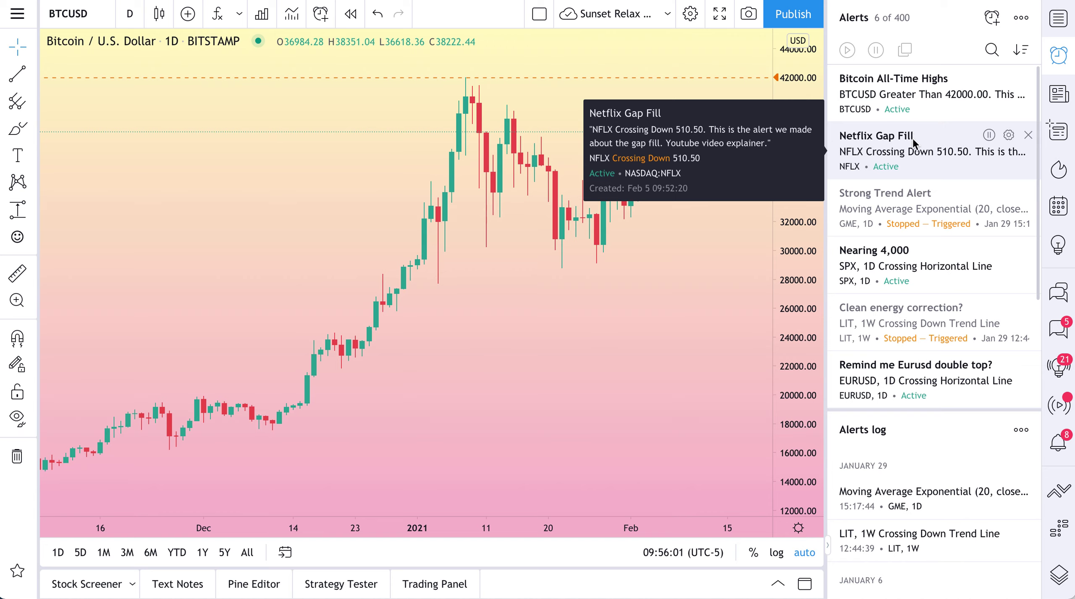
pyautogui.scroll(-4, 914, 143)
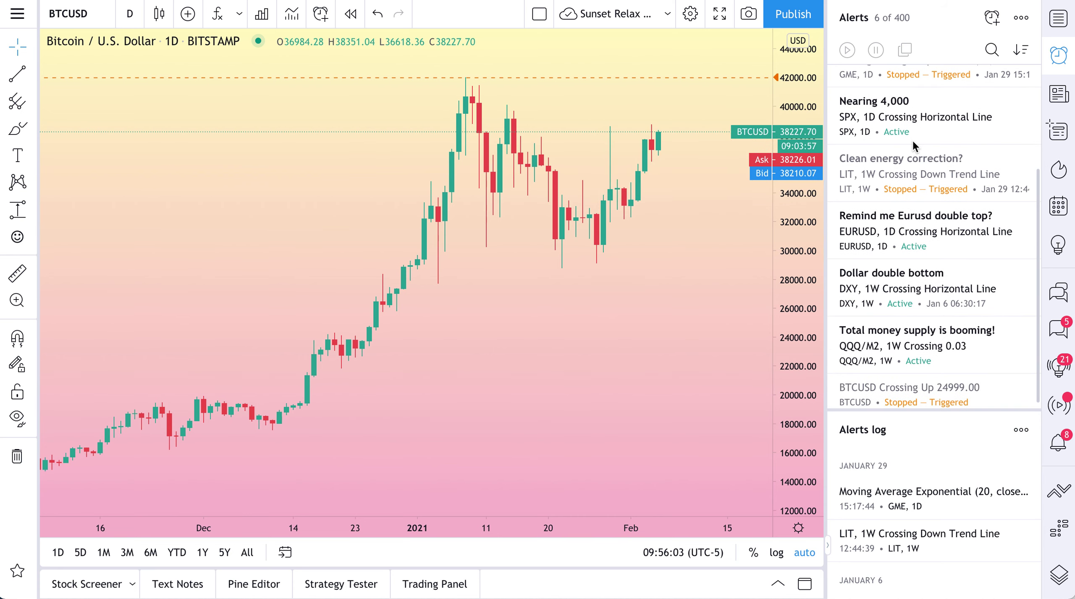
pyautogui.scroll(4, 913, 142)
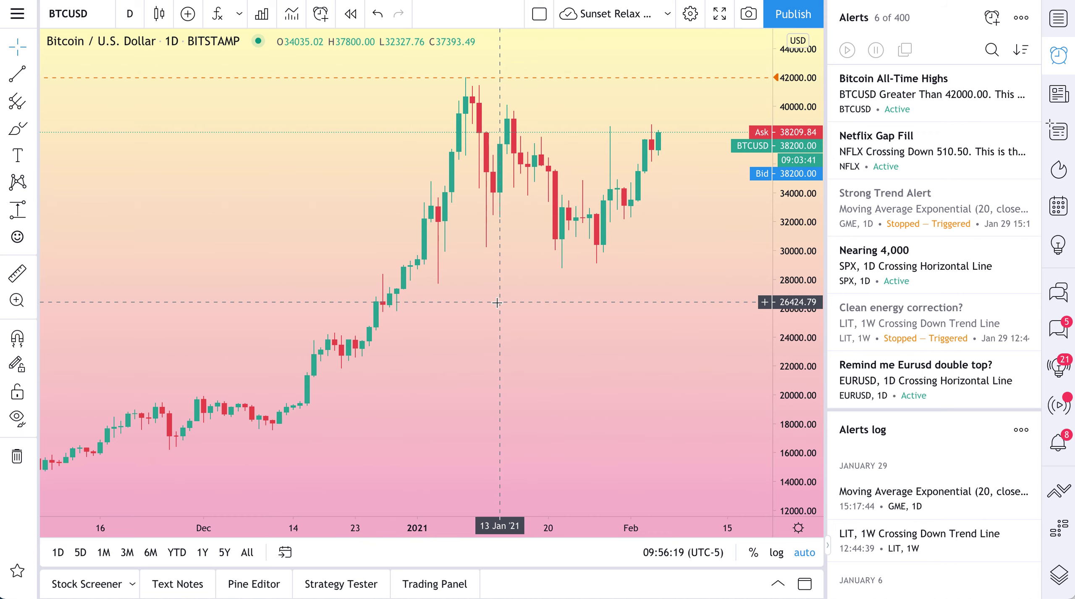
pyautogui.scroll(3, 497, 302)
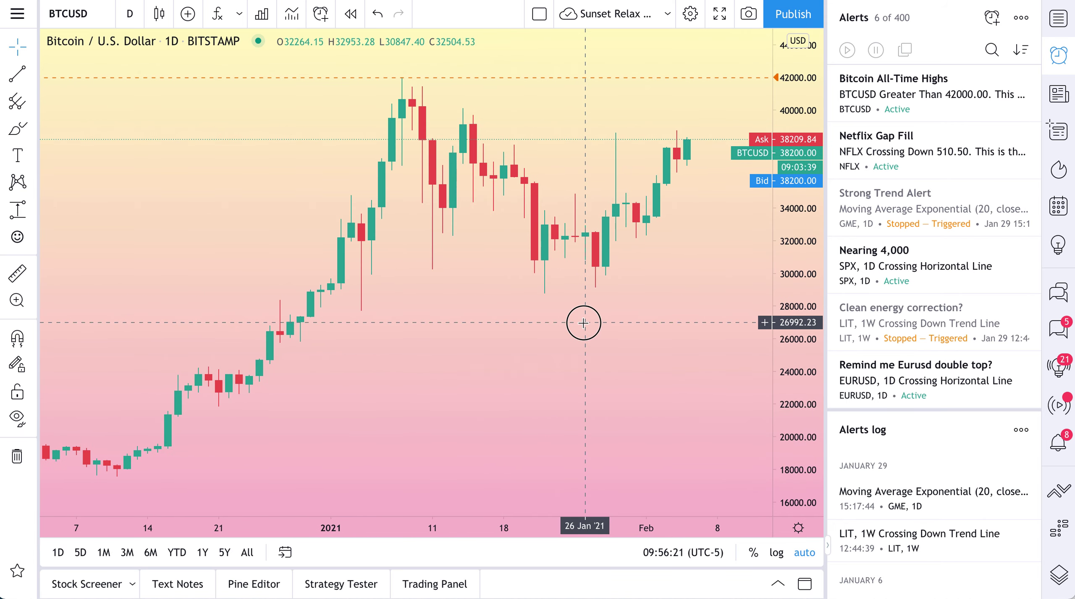
pyautogui.scroll(4, 495, 326)
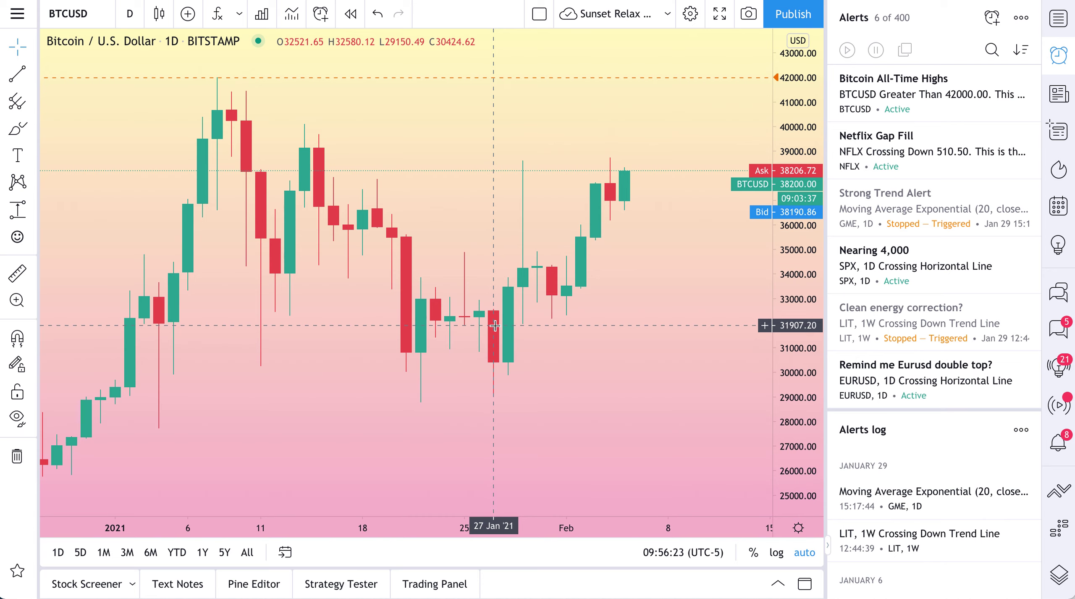